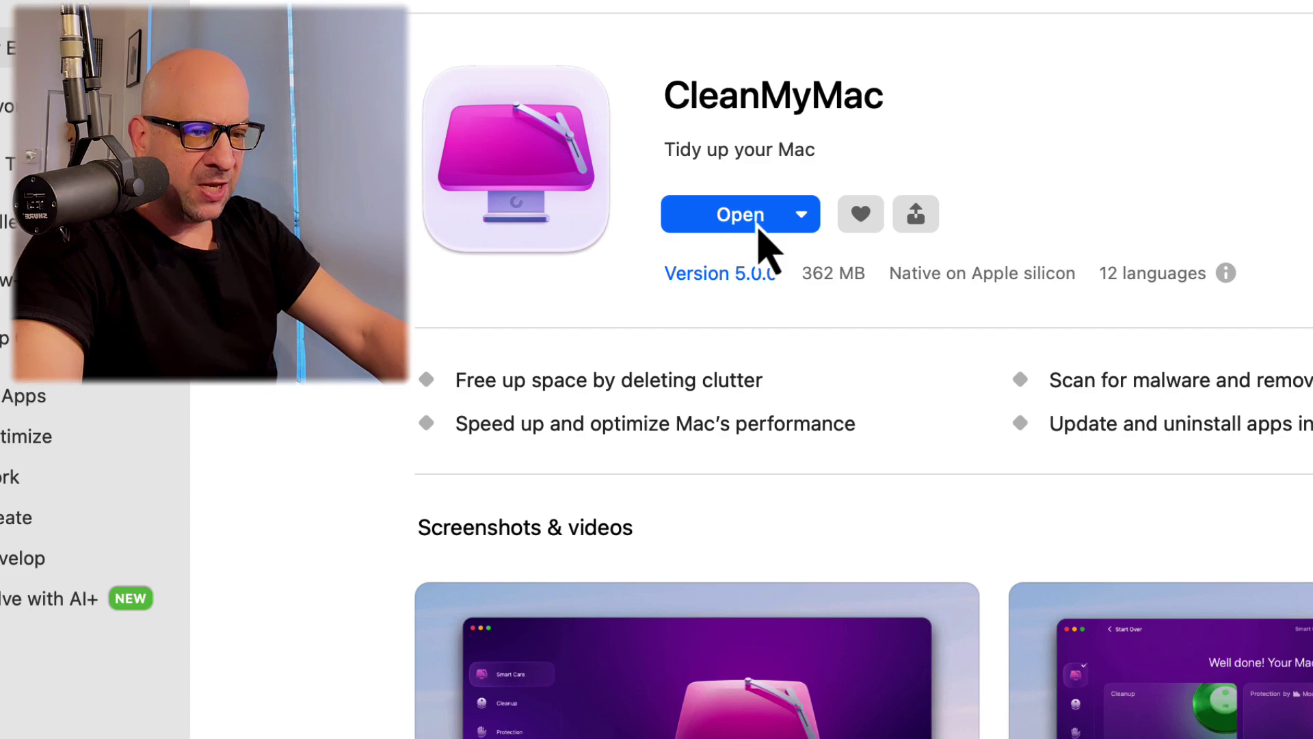
pyautogui.click(746, 273)
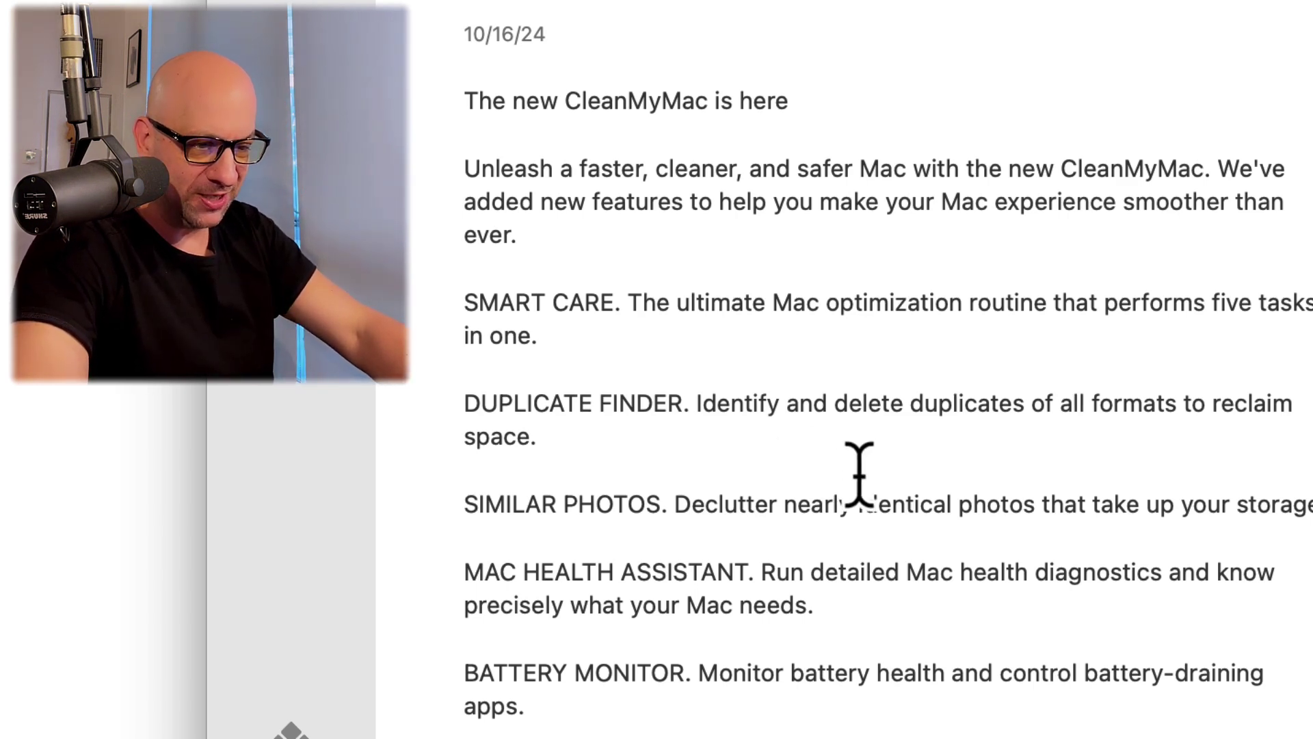
pyautogui.scroll(-3, 862, 476)
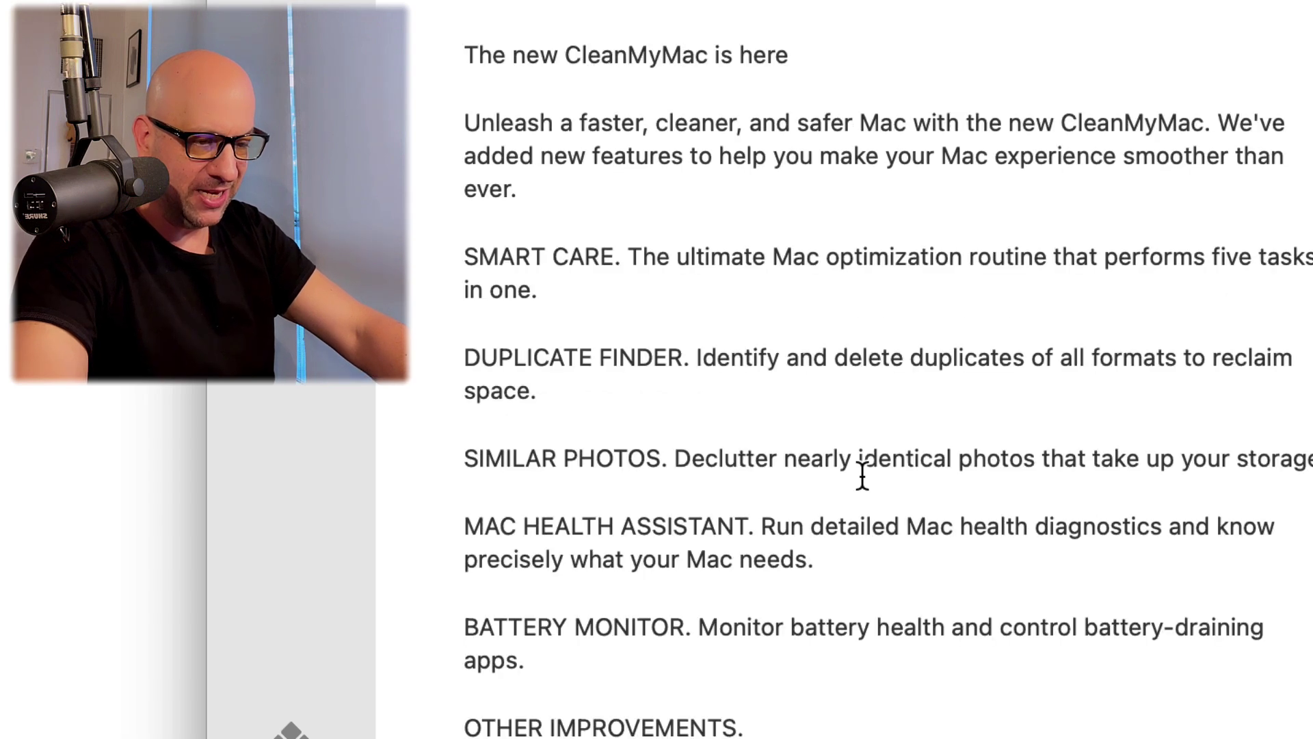
pyautogui.scroll(-3, 863, 476)
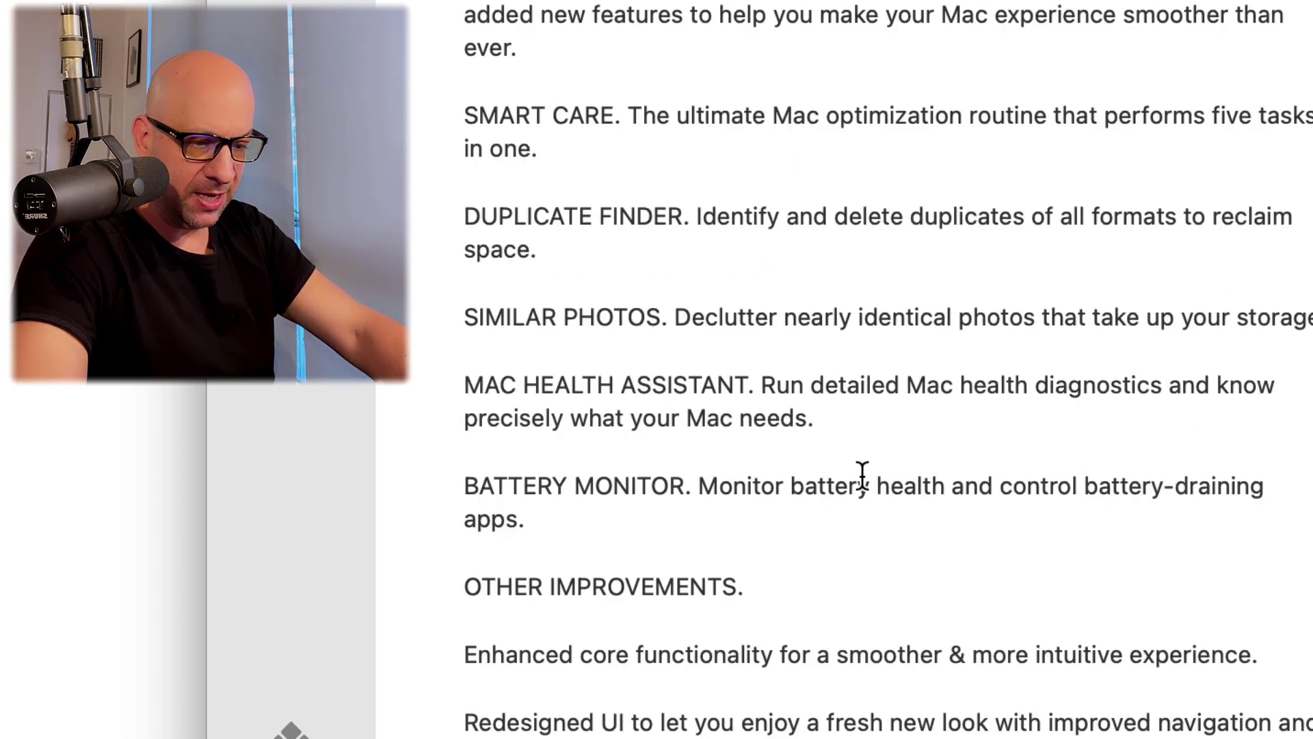
pyautogui.scroll(-3, 862, 475)
pyautogui.scroll(-6, 863, 475)
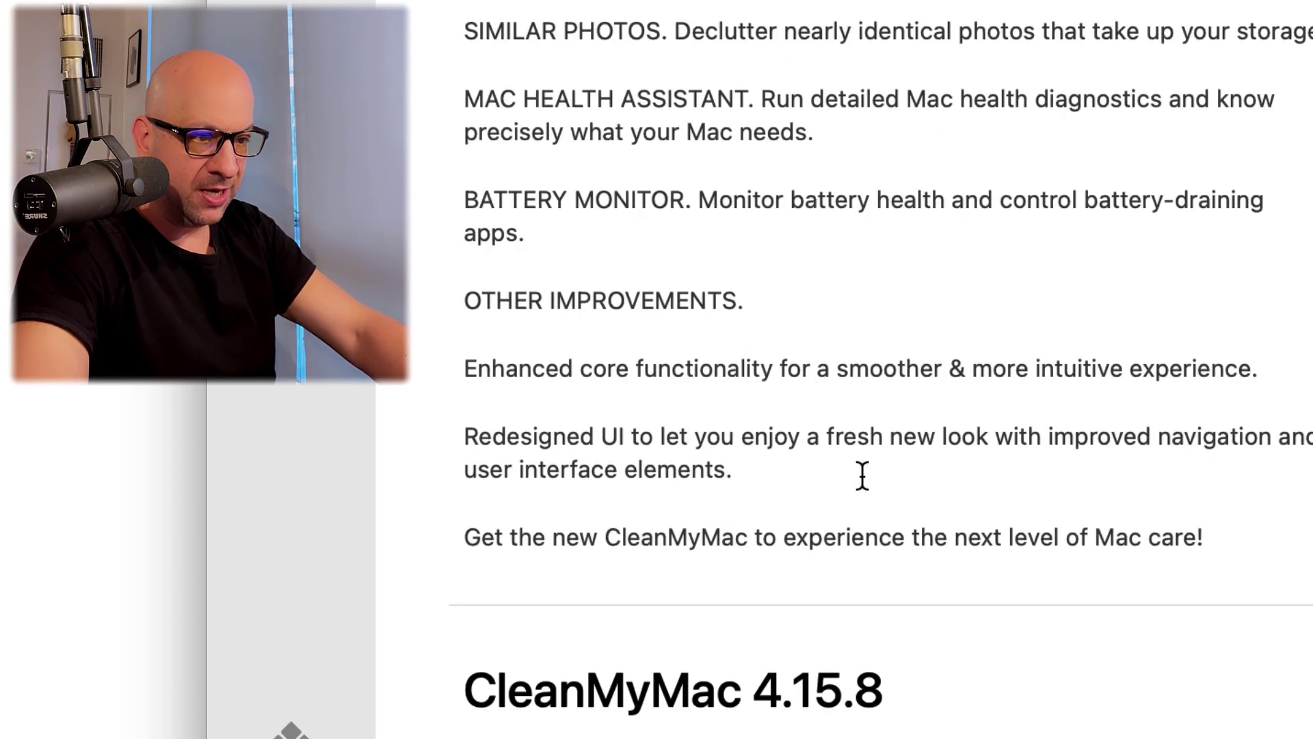
pyautogui.scroll(3, 860, 475)
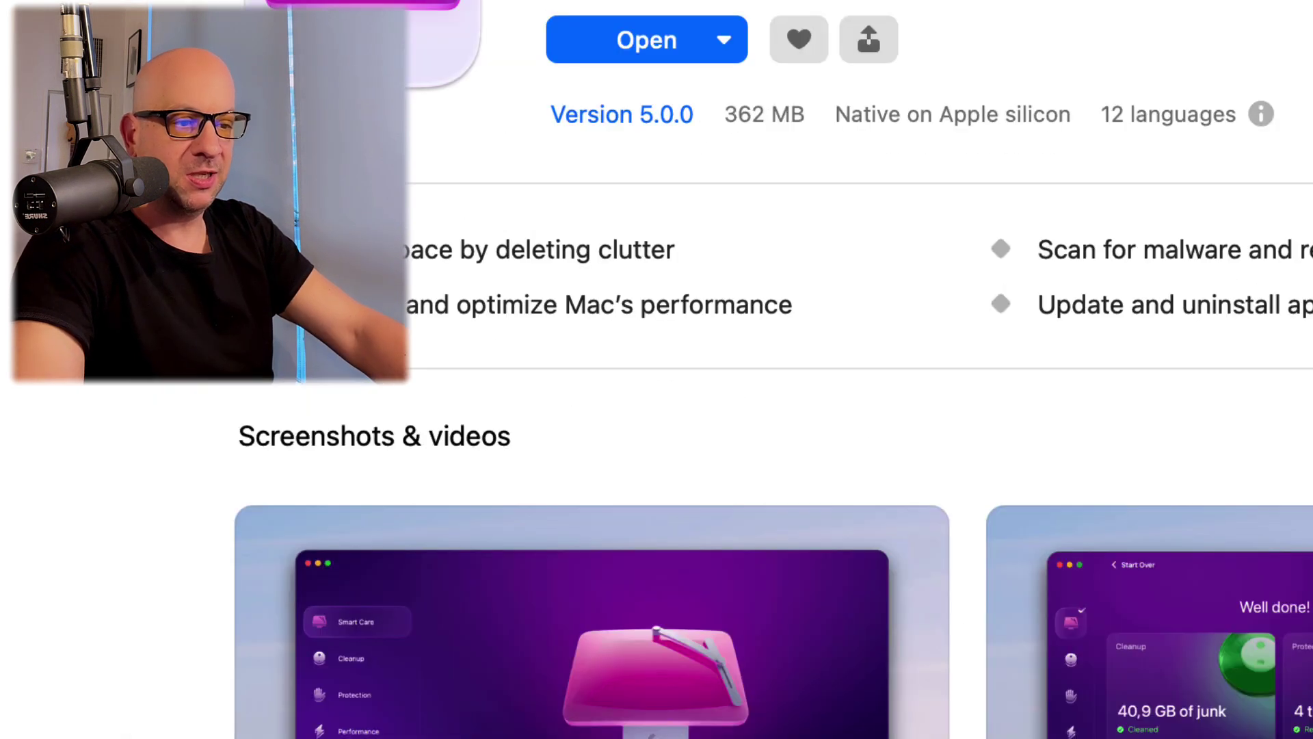
# - Launch CleanMyMac from Setapp and agree to the Privacy Policy and Terms of Service
pyautogui.click(667, 41)
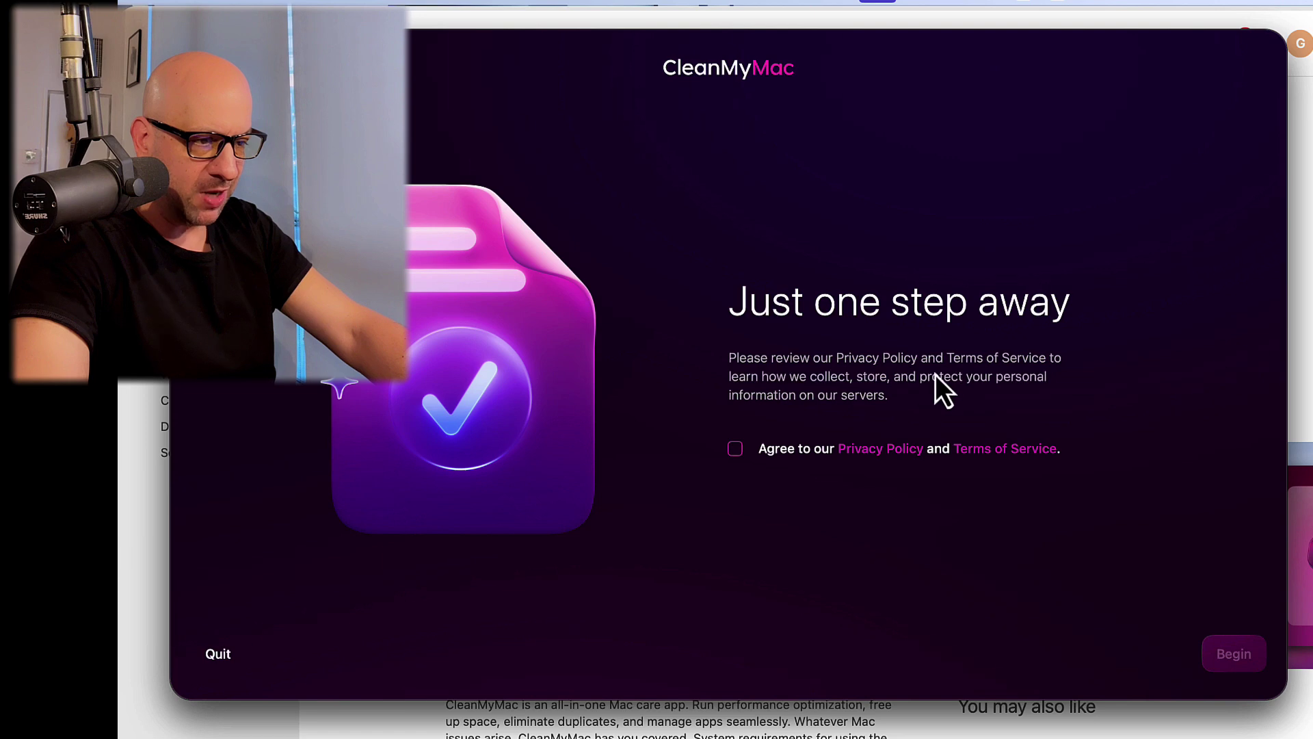
pyautogui.click(736, 449)
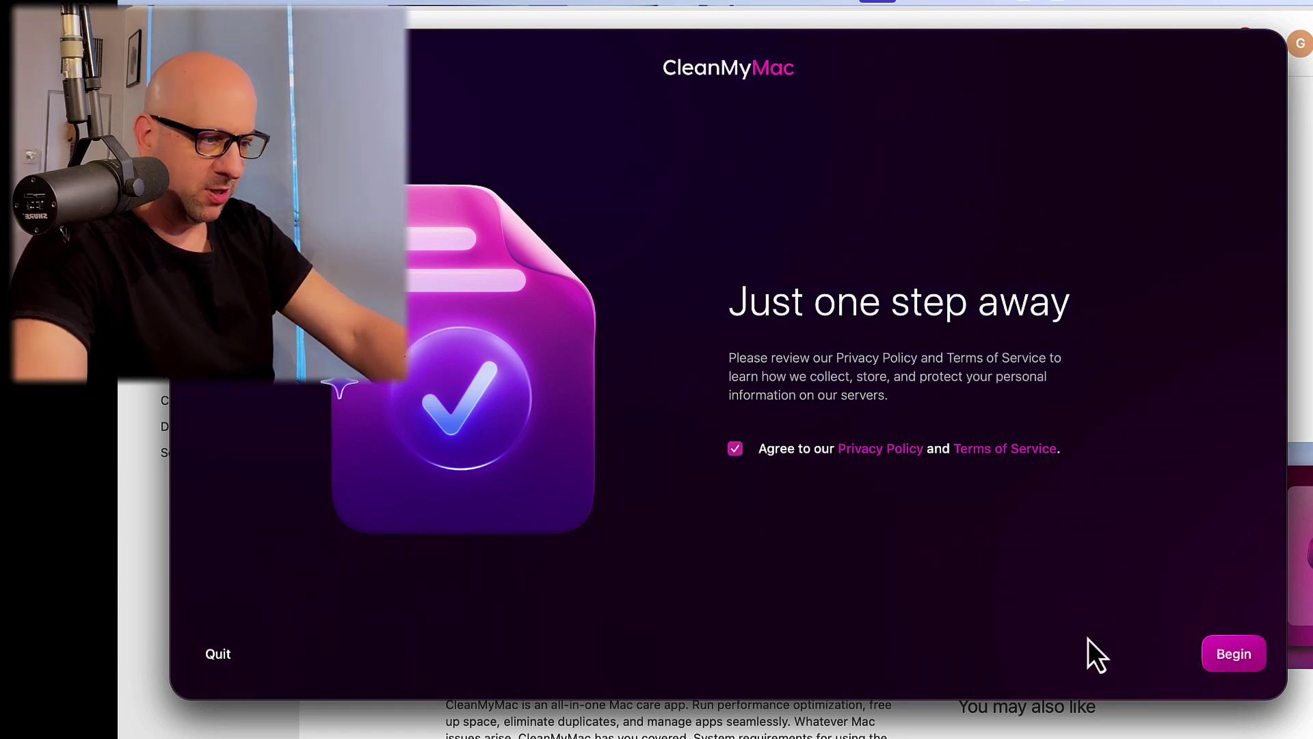
pyautogui.click(1225, 660)
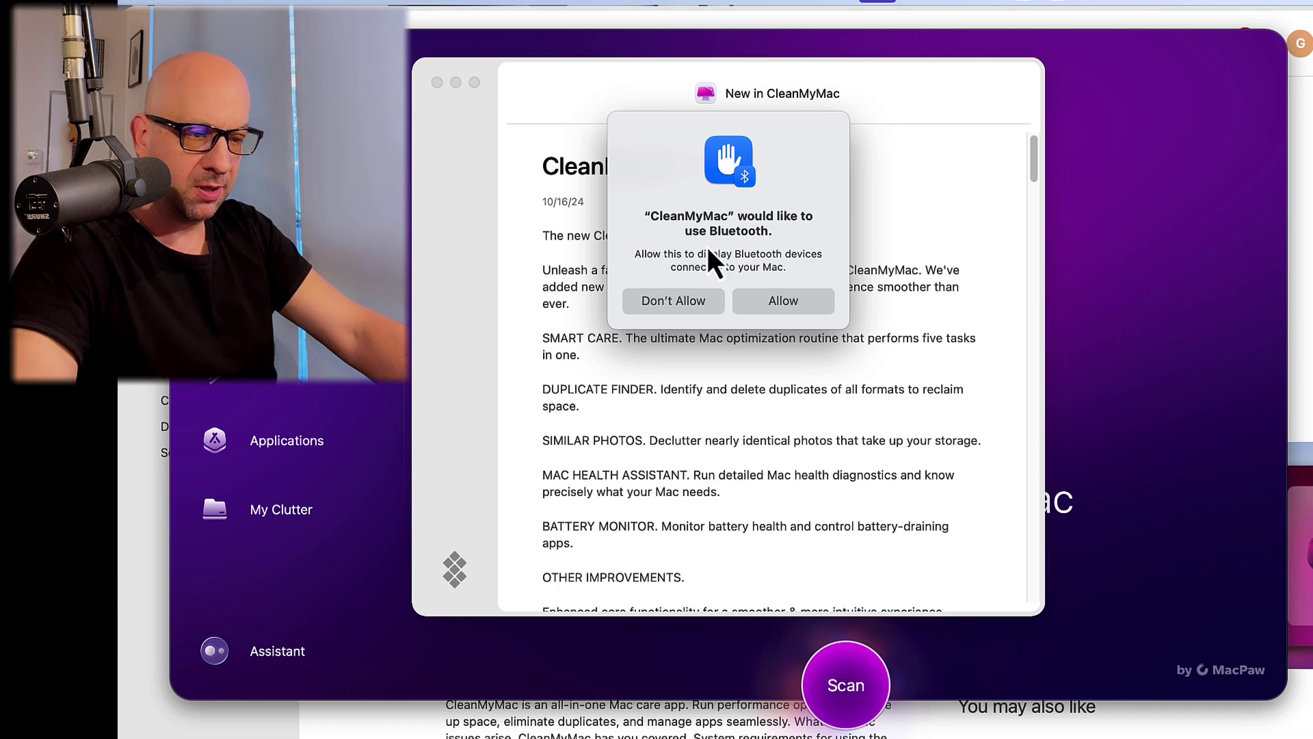
# - Allow Bluetooth access, dismiss What's New, and start a Smart Care scan
pyautogui.click(806, 304)
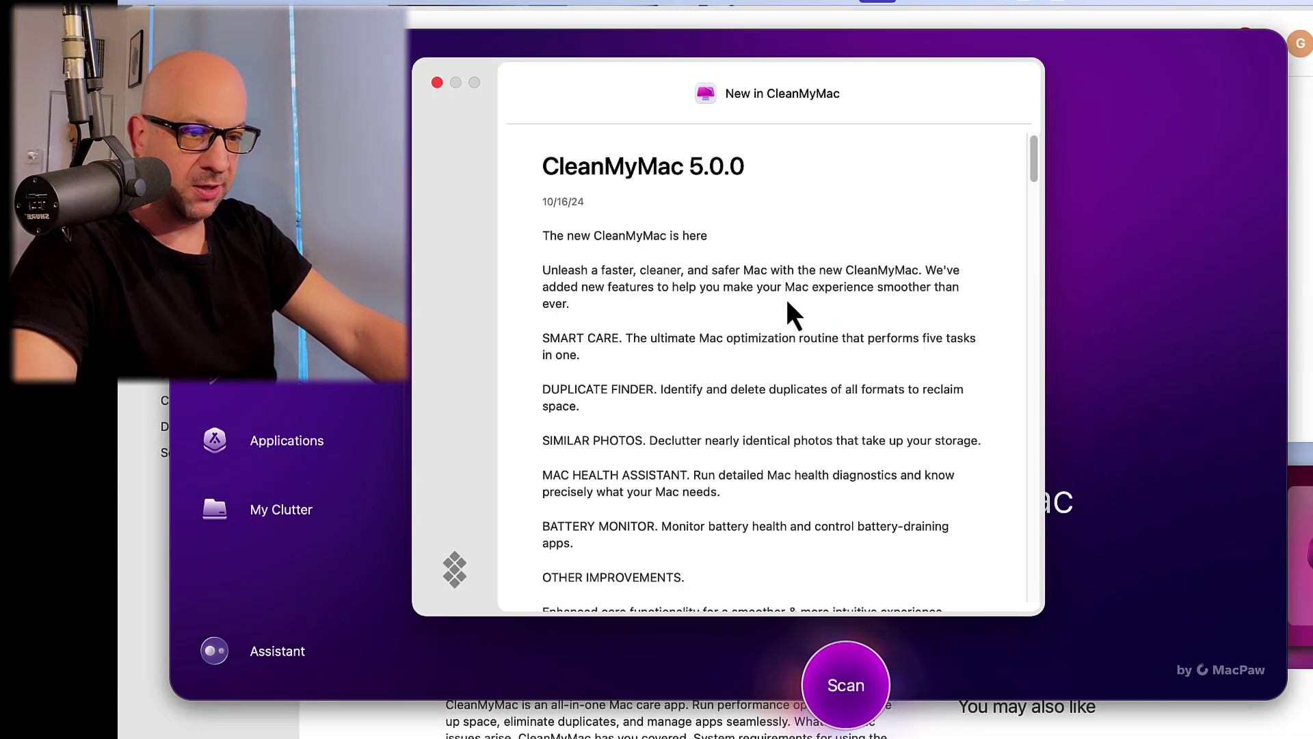
pyautogui.click(442, 84)
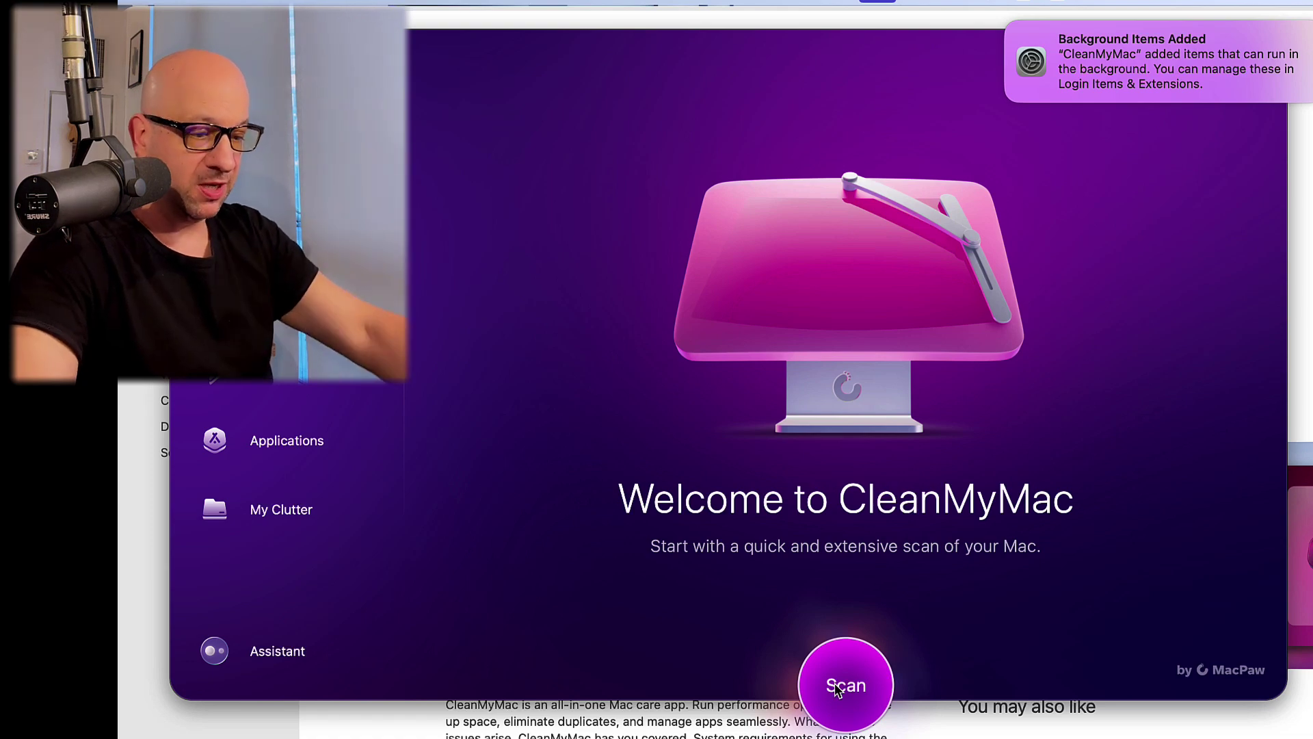
pyautogui.click(837, 688)
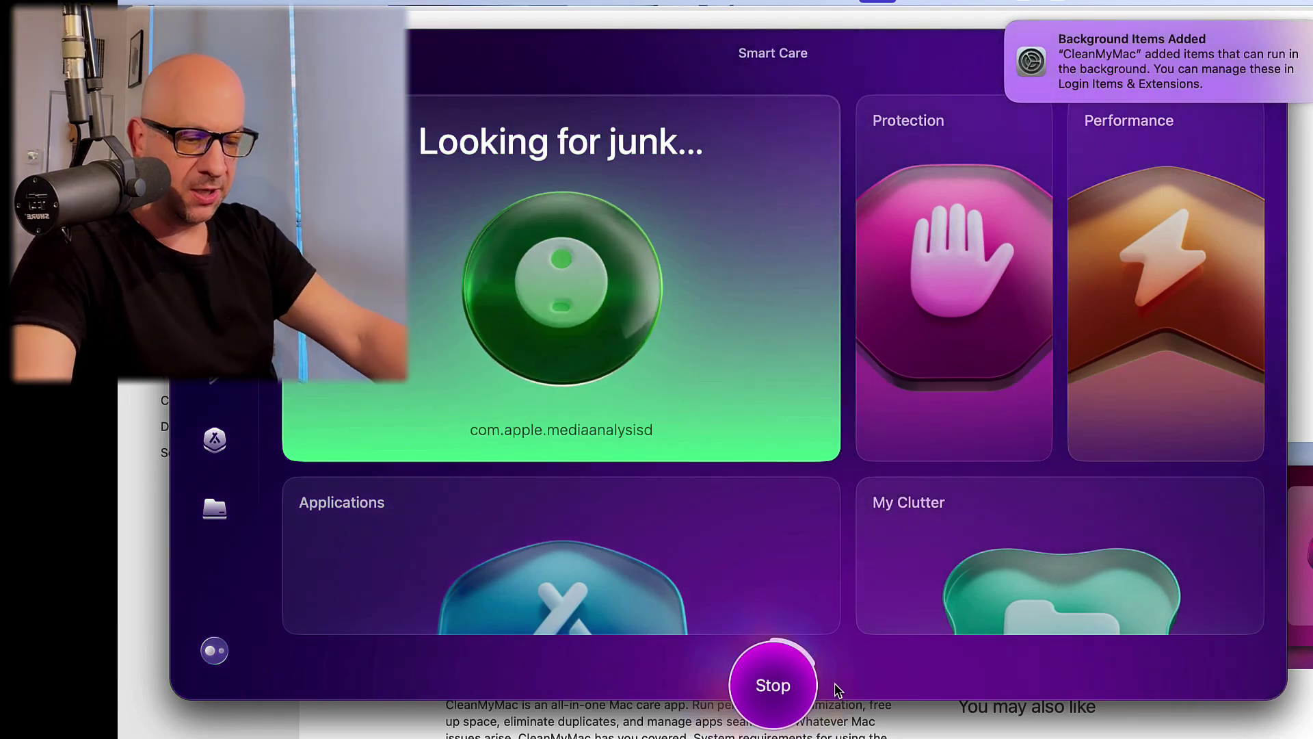
# - Hide CleanMyMac and scroll through Setapp's On This Mac app grid
pyautogui.click(453, 725)
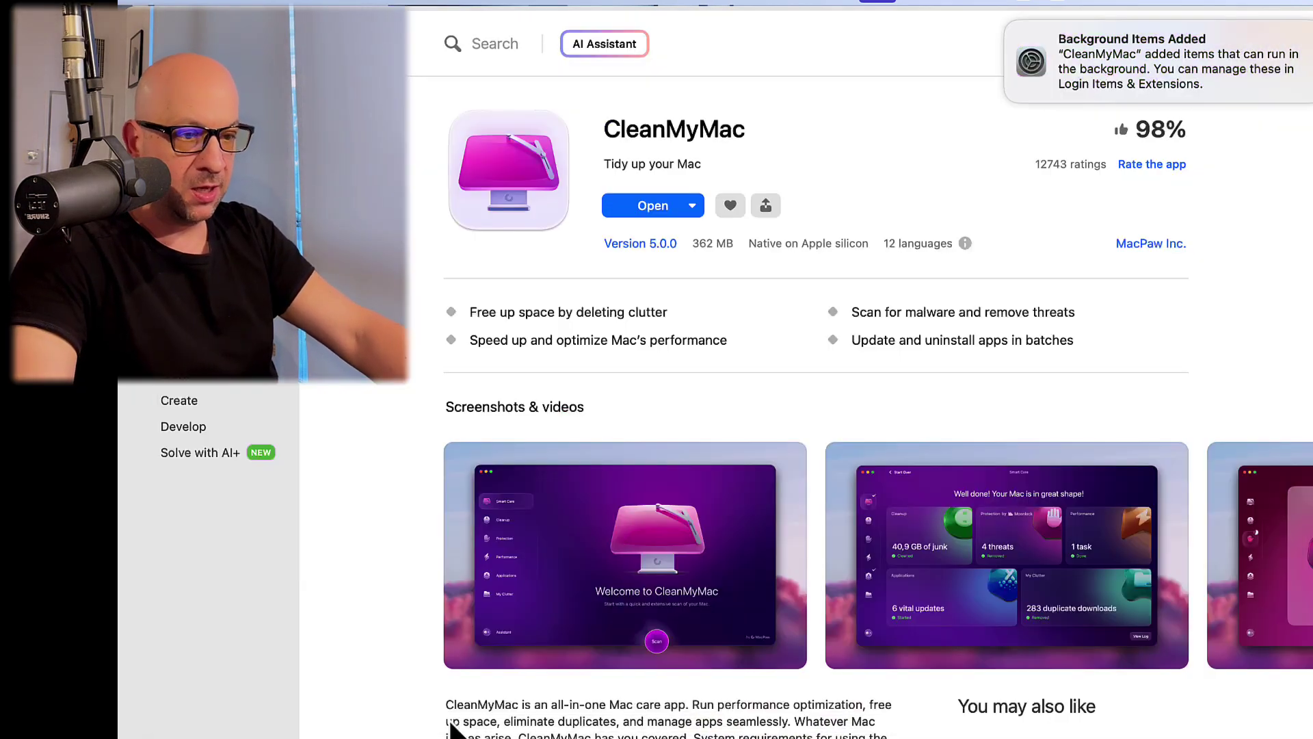
pyautogui.press('super+bracketleft')
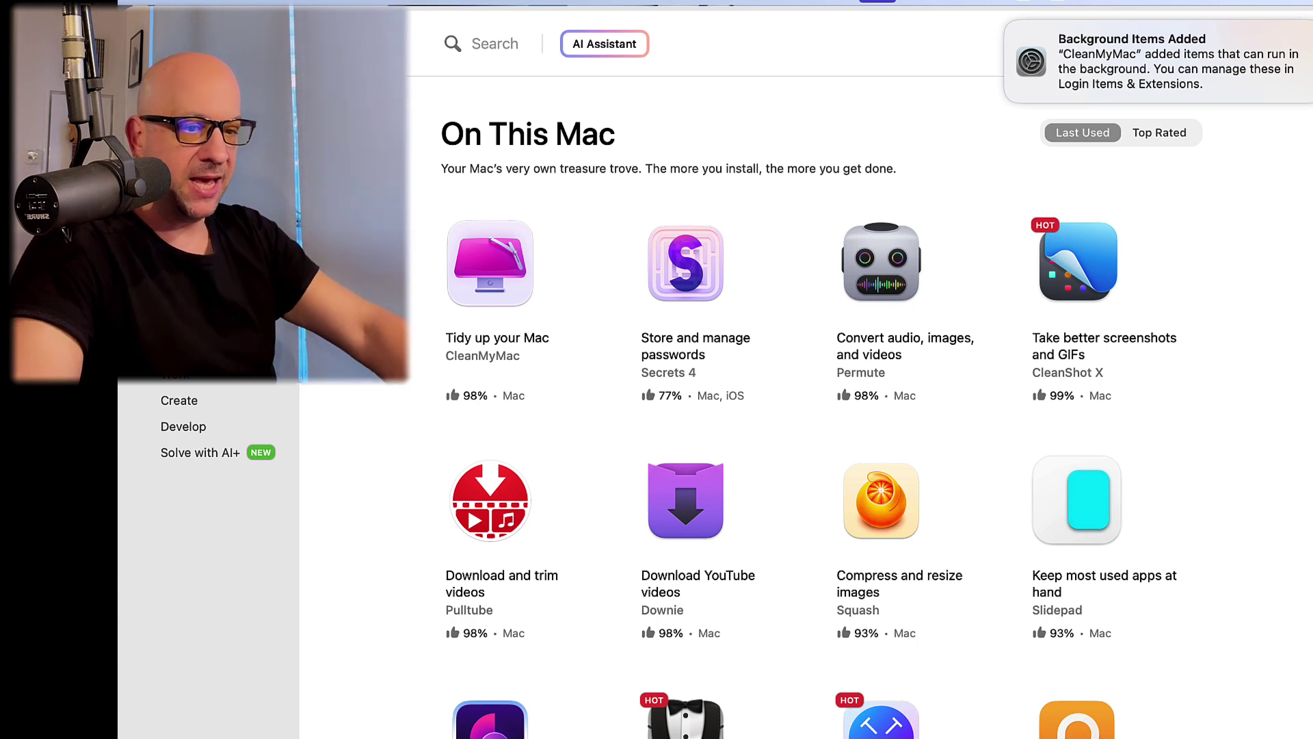
pyautogui.scroll(-3, 705, 329)
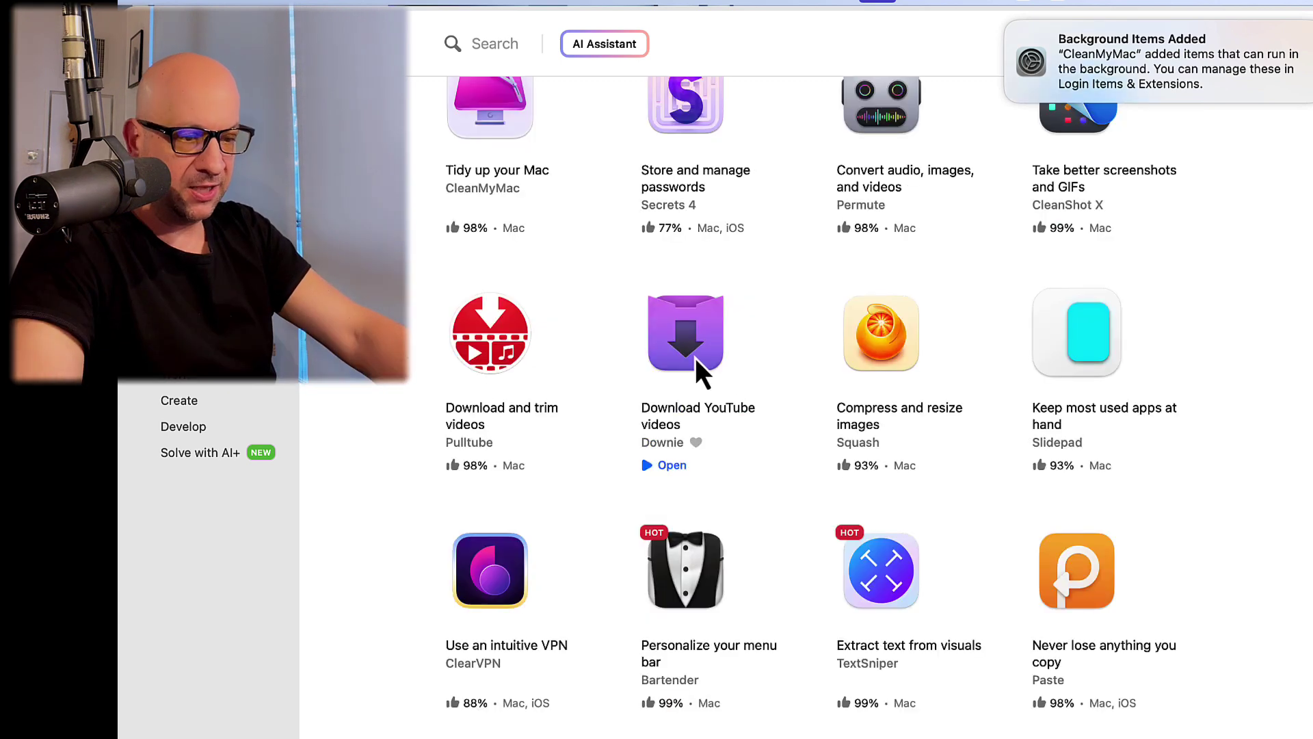
pyautogui.scroll(-2, 888, 470)
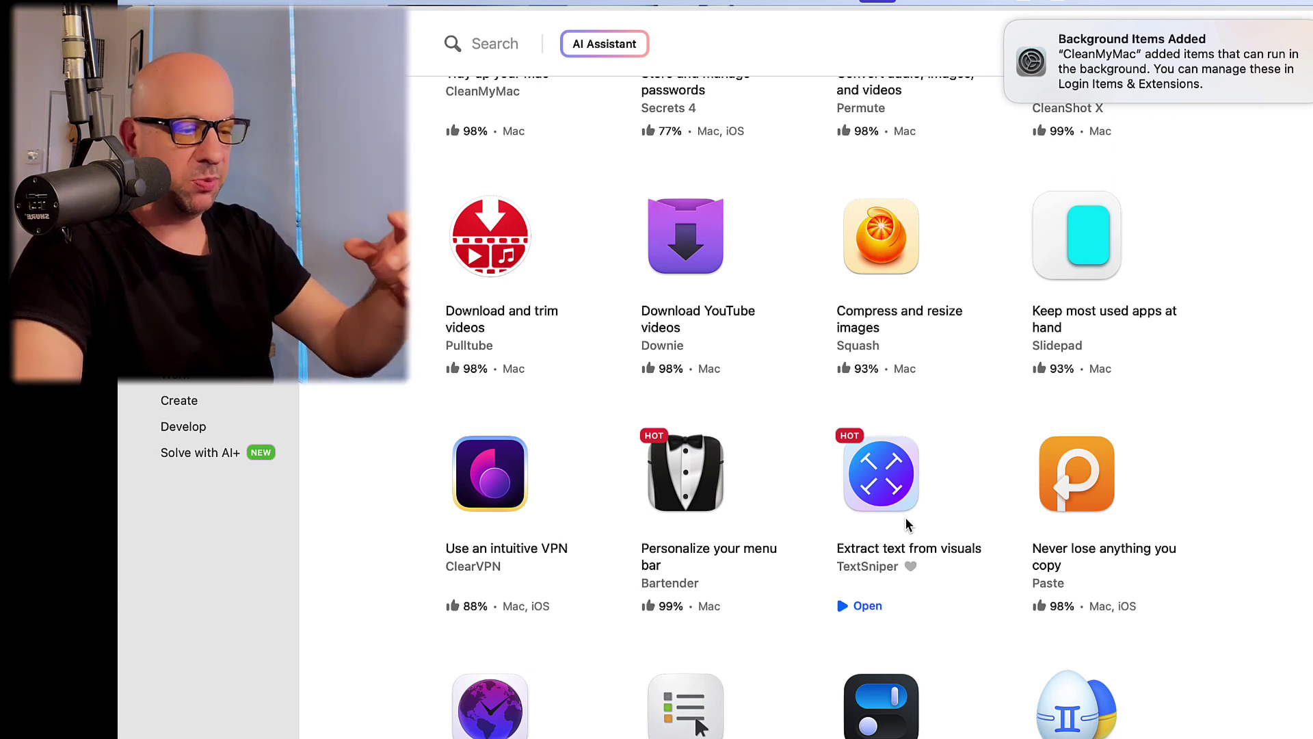
pyautogui.scroll(-3, 908, 525)
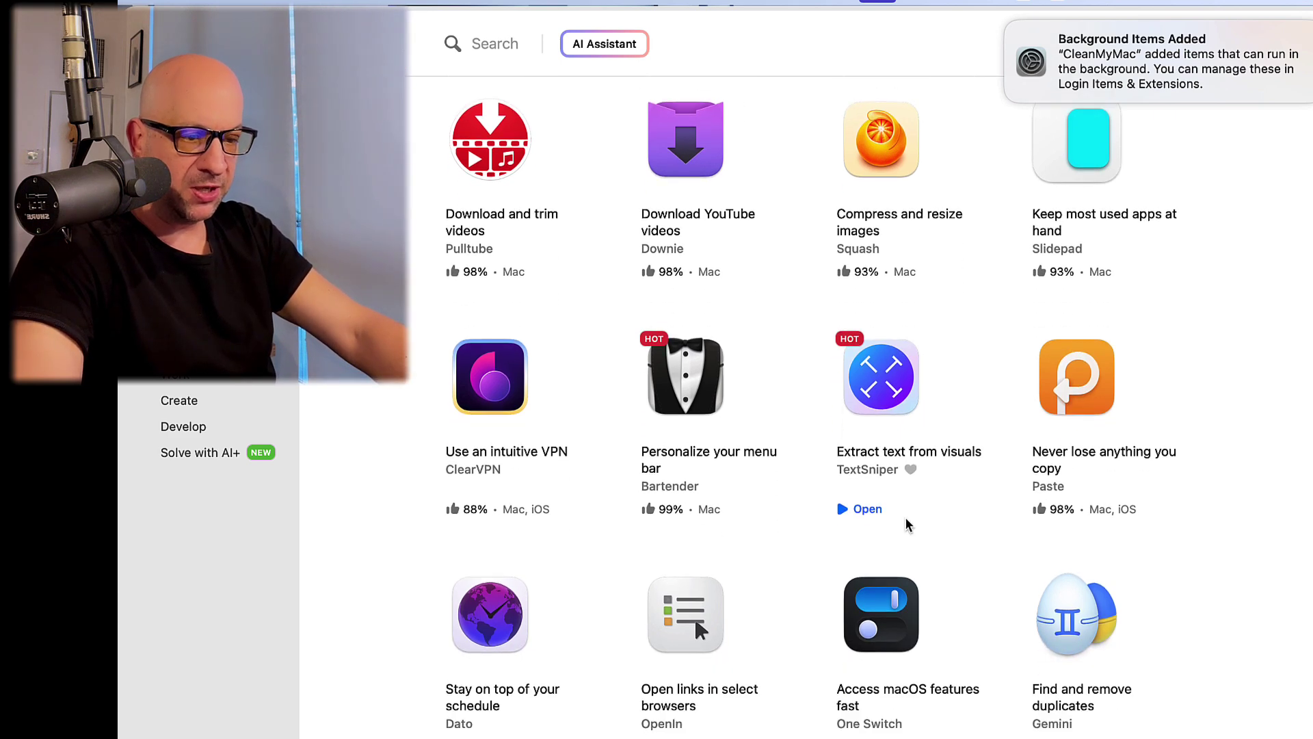
pyautogui.scroll(-3, 838, 472)
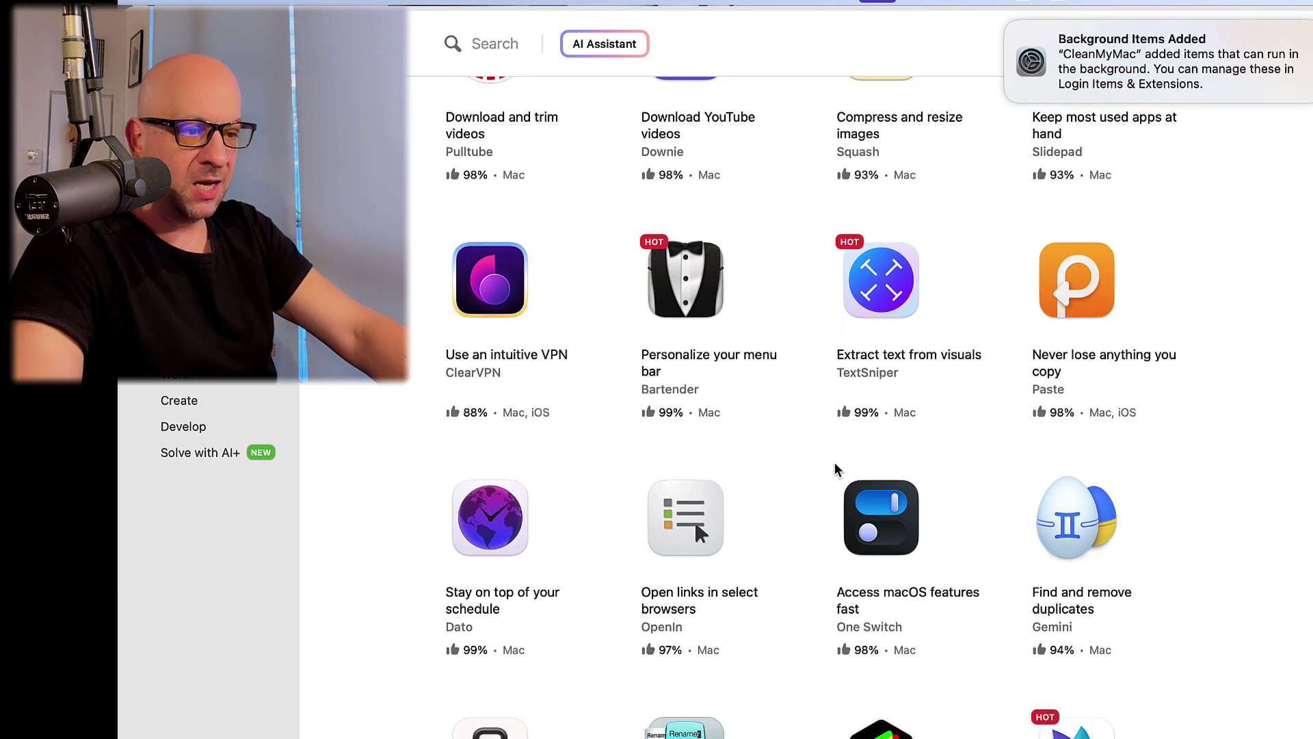
pyautogui.scroll(-5, 835, 469)
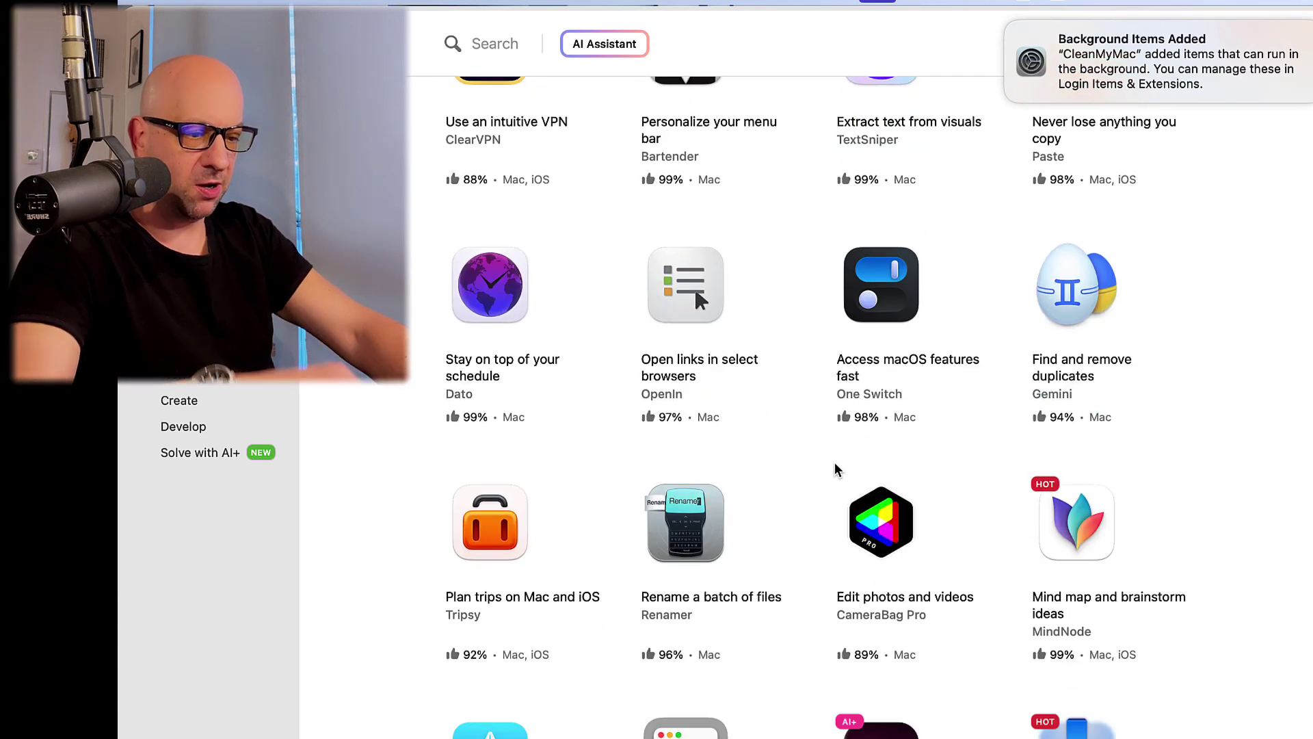
pyautogui.scroll(-3, 836, 469)
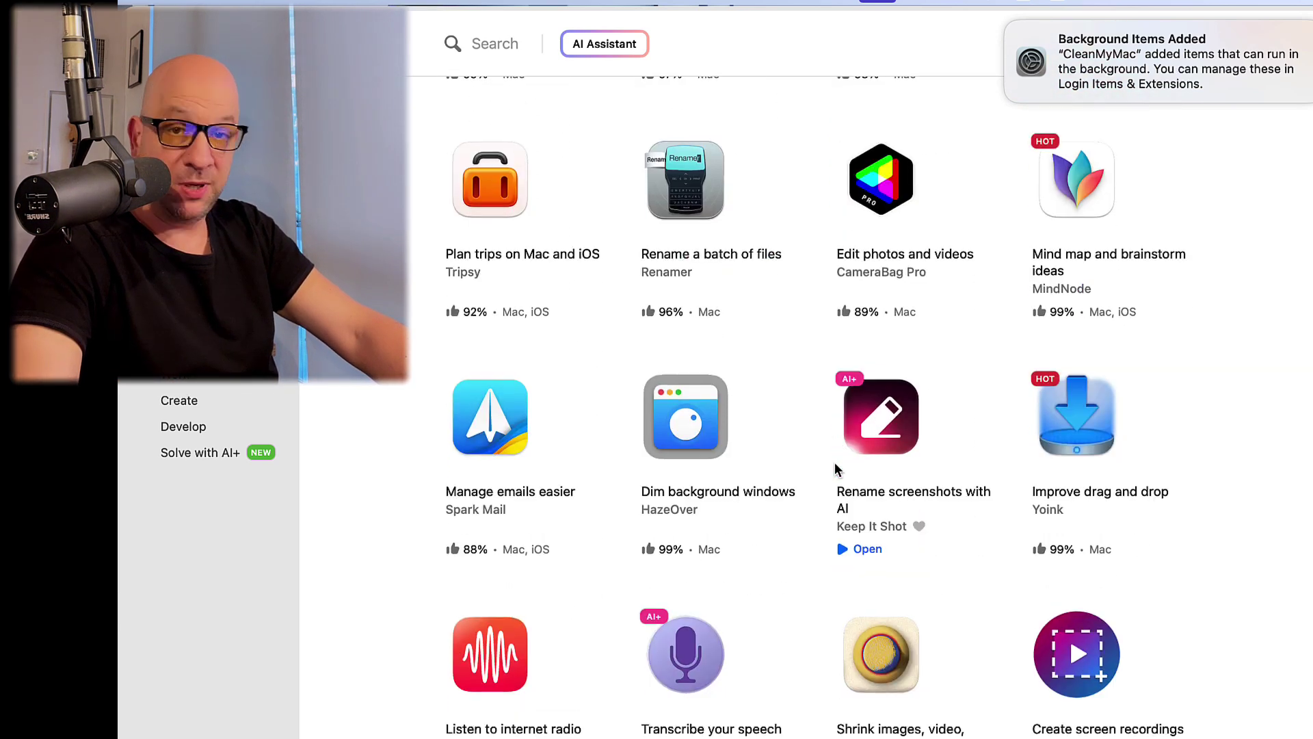
pyautogui.scroll(-4, 835, 469)
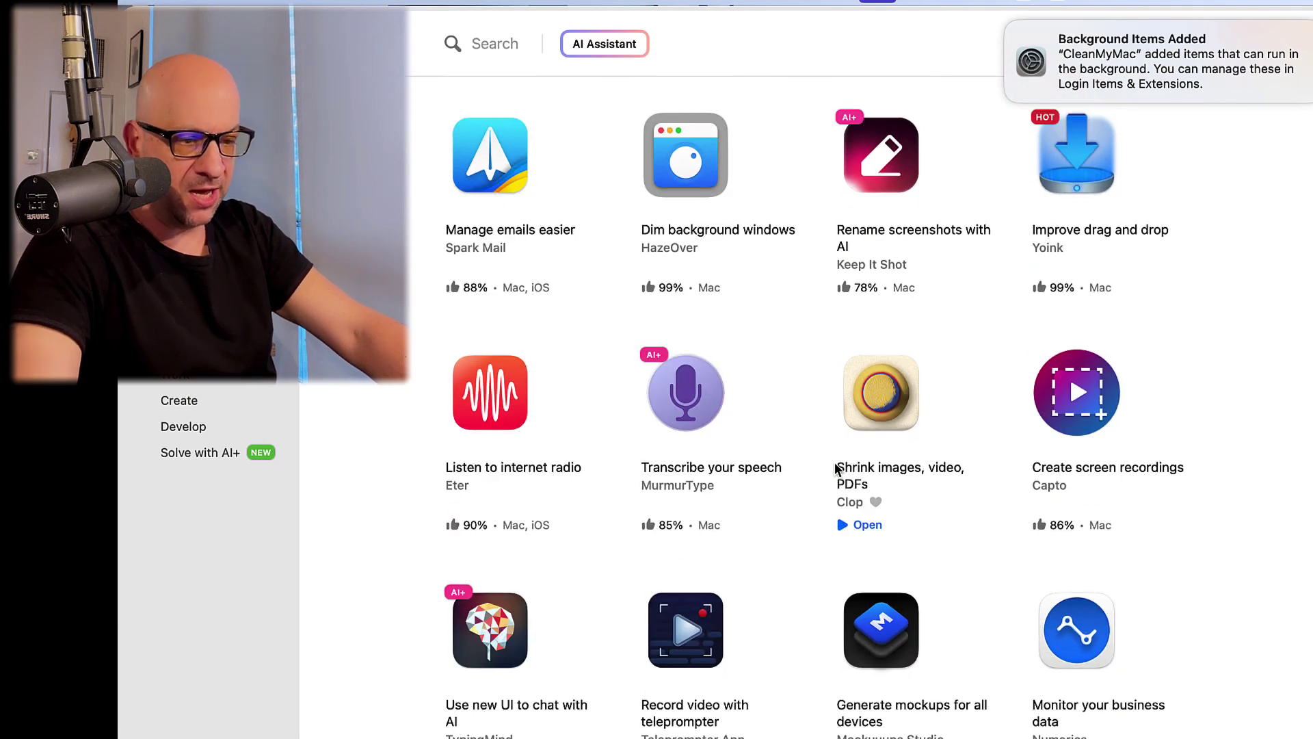
# - Switch back to CleanMyMac and let the Smart Care scan finish
pyautogui.press('super+Tab')
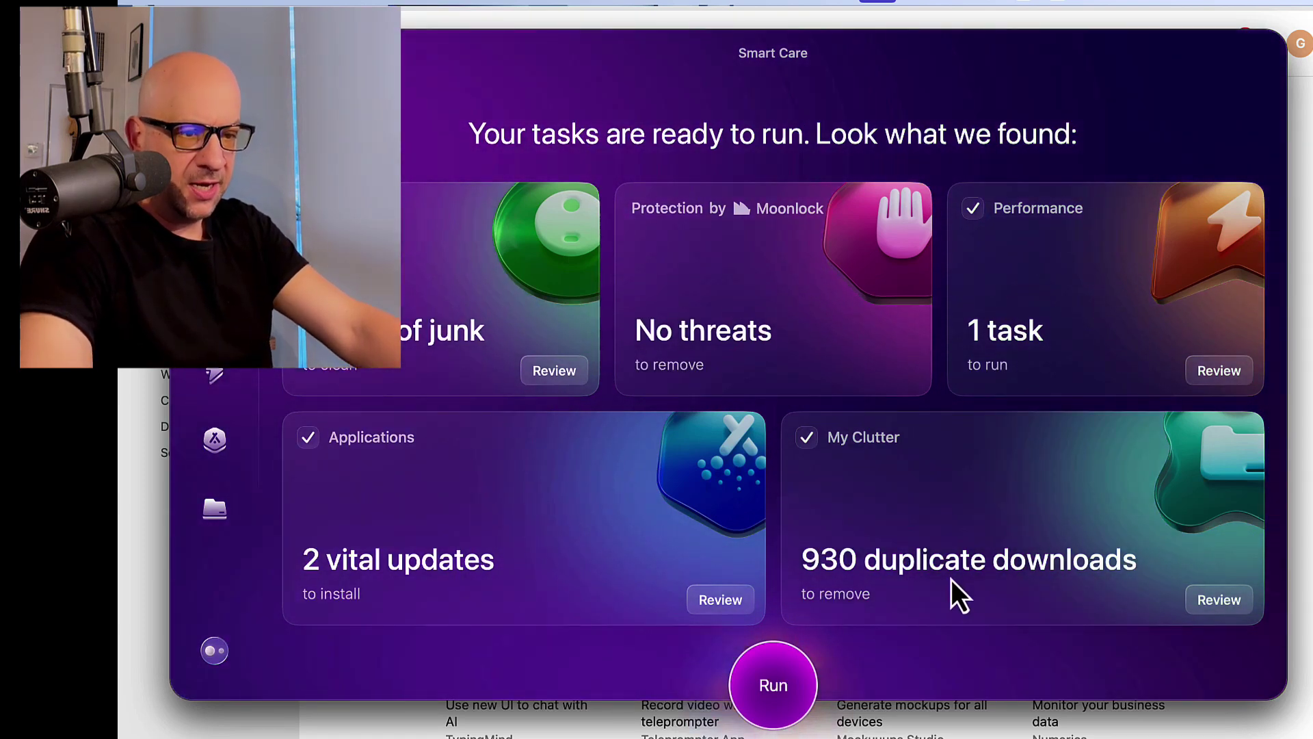
# - Open the junk review and browse System Junk, leaving iMovie's universal binary excluded
pyautogui.click(553, 375)
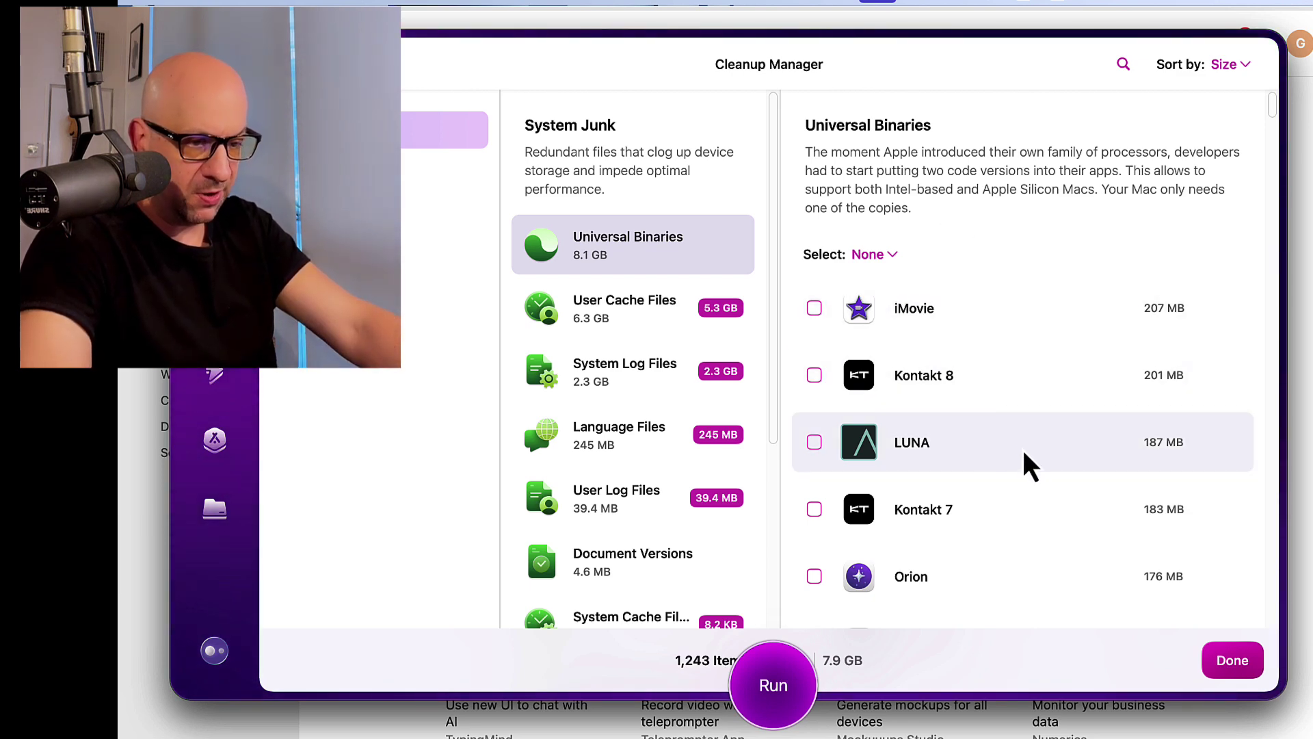
pyautogui.scroll(-2, 1014, 475)
pyautogui.scroll(-1, 1015, 465)
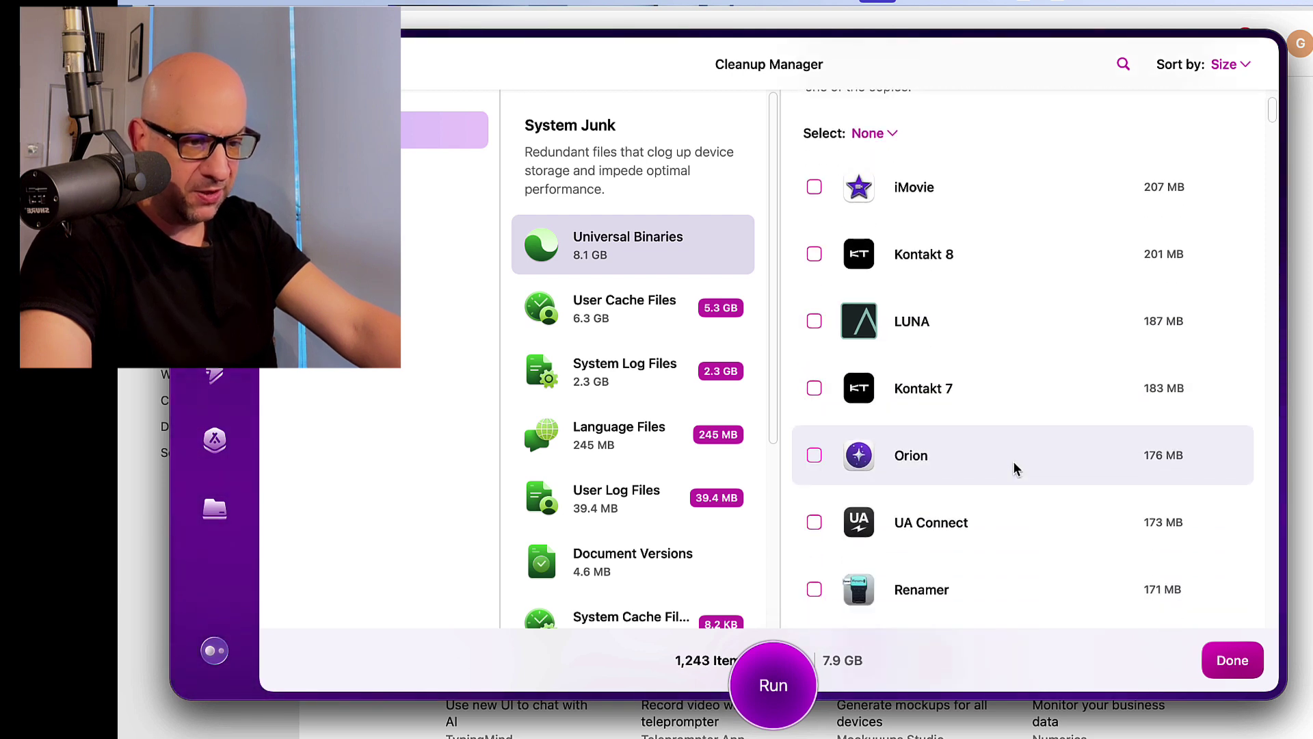
pyautogui.scroll(-2, 1015, 465)
pyautogui.scroll(3, 1014, 463)
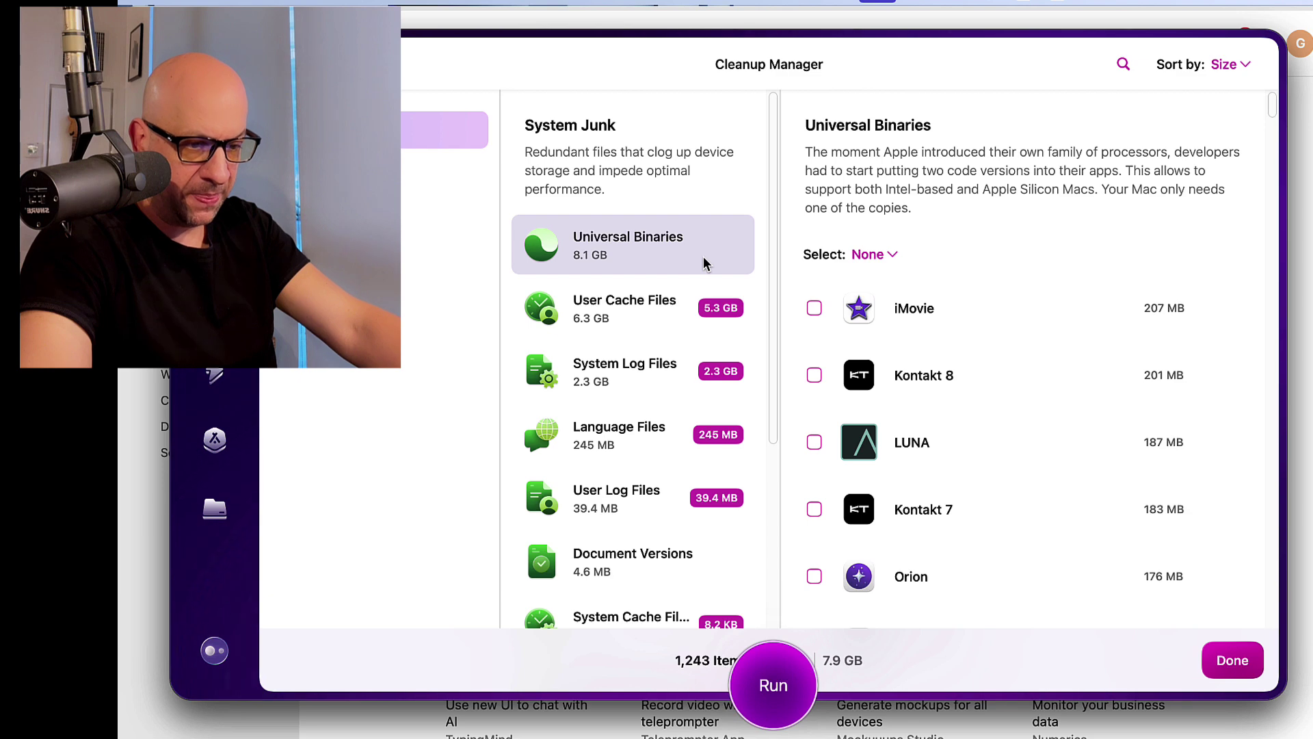
pyautogui.click(814, 309)
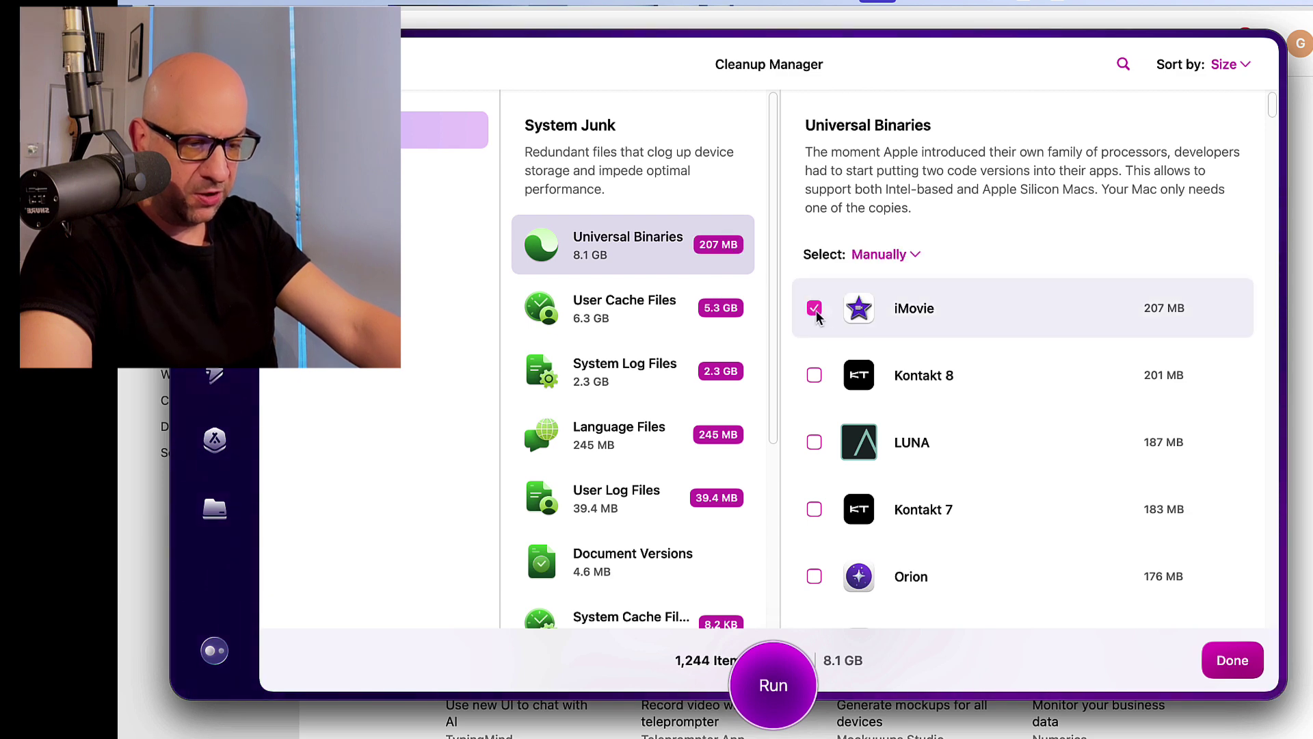
pyautogui.click(814, 308)
pyautogui.scroll(-8, 951, 400)
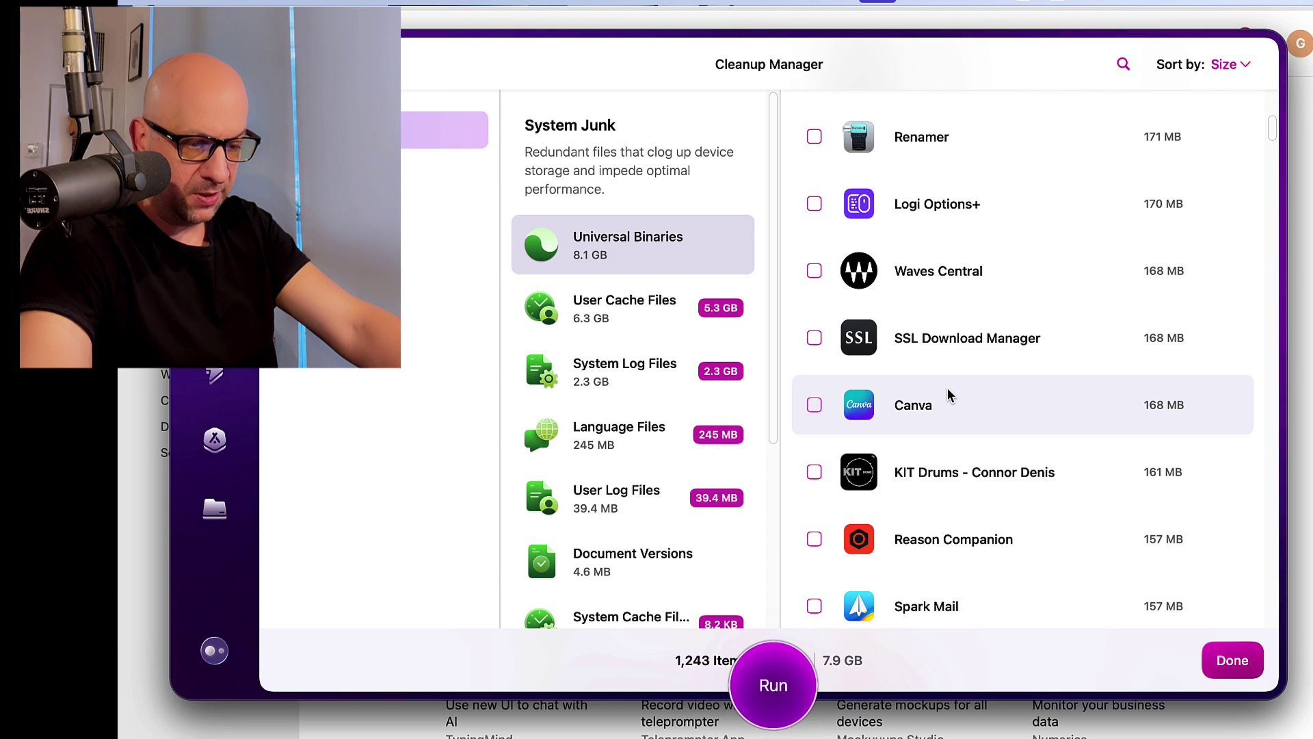
pyautogui.scroll(8, 950, 395)
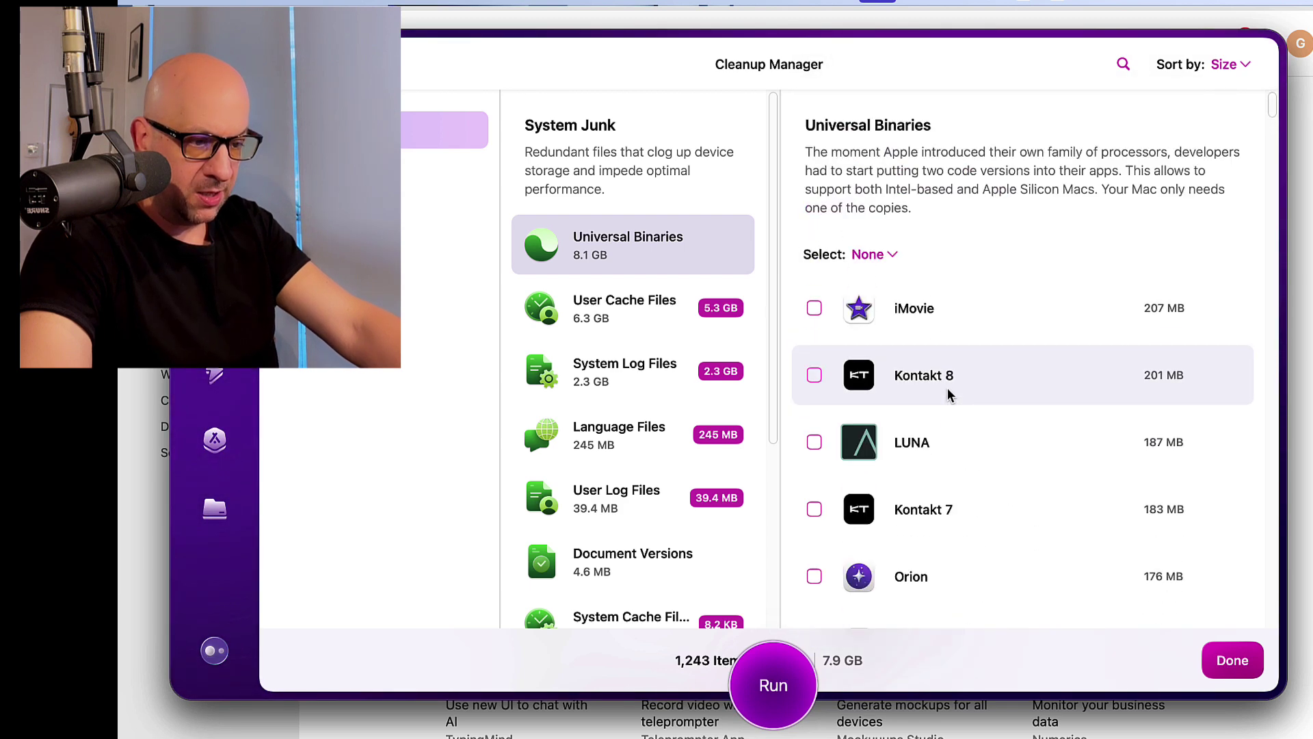
# - View the User Cache, system log, language and user log files found
pyautogui.click(653, 339)
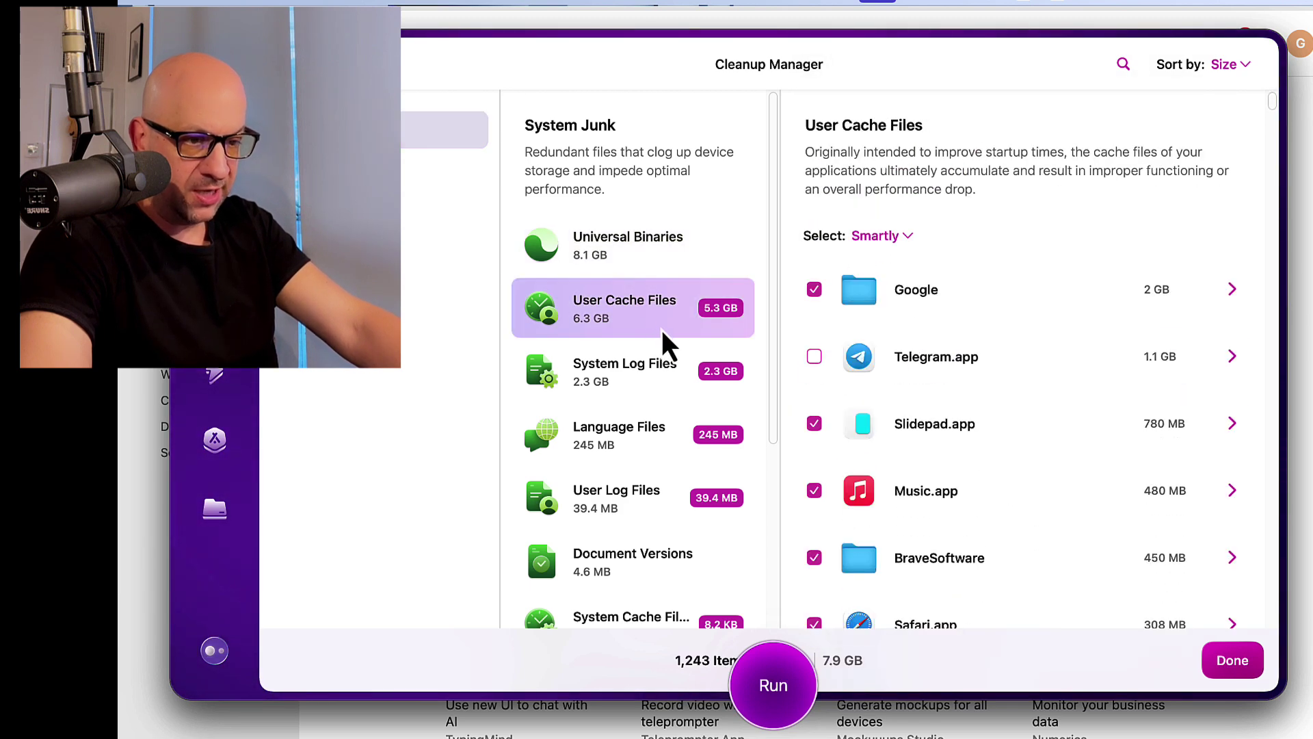
pyautogui.click(652, 392)
pyautogui.click(662, 442)
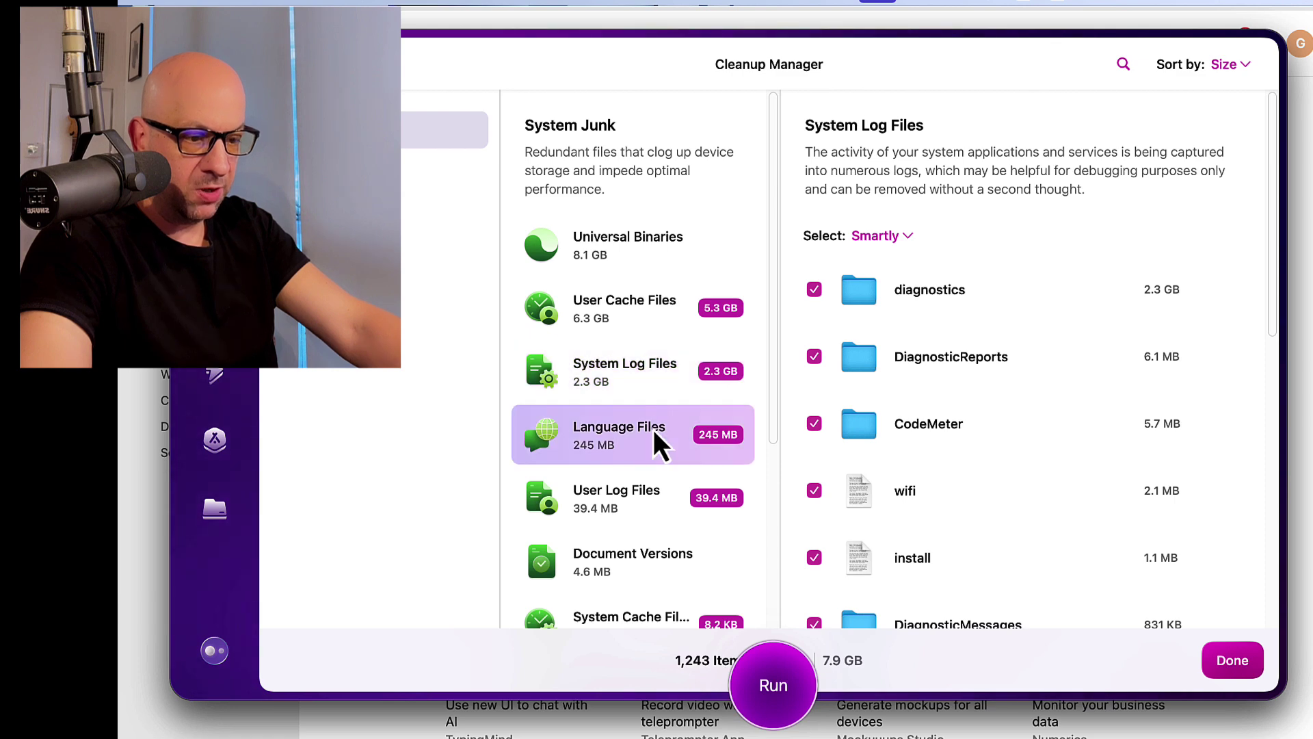
pyautogui.click(660, 503)
pyautogui.scroll(-5, 667, 578)
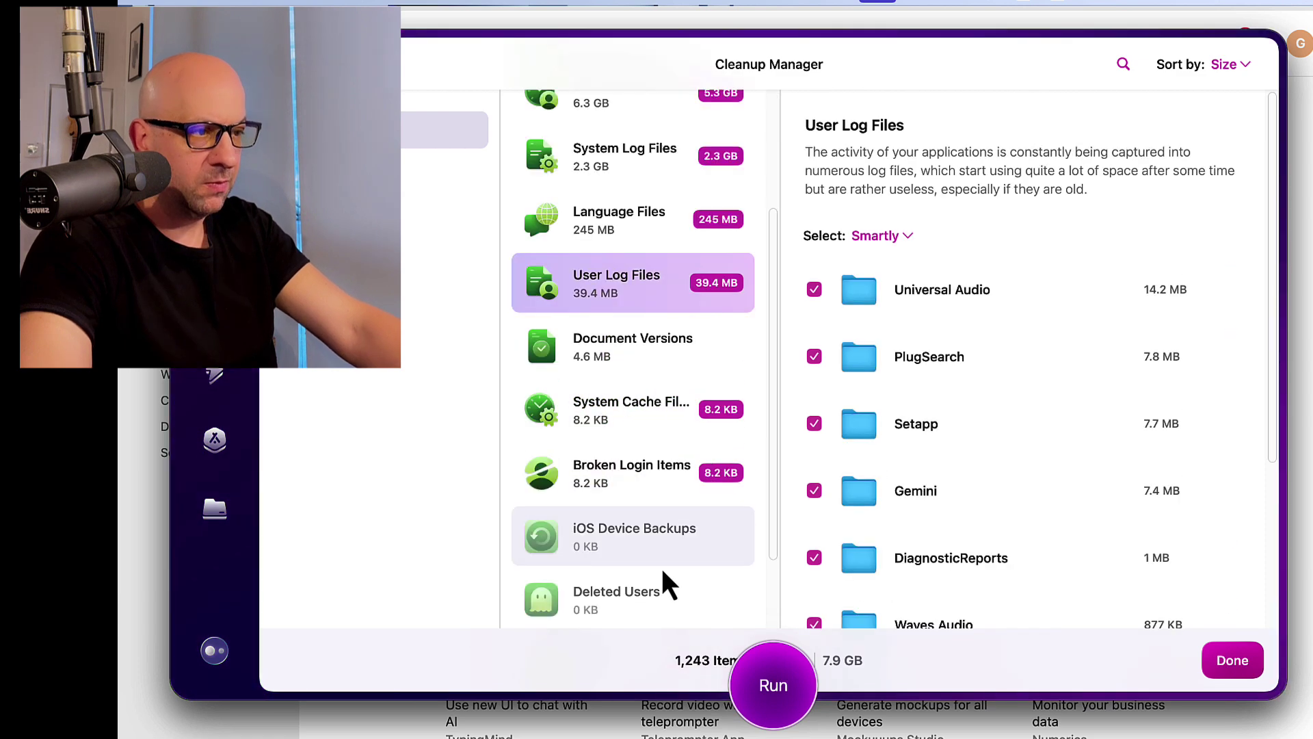
pyautogui.scroll(5, 661, 568)
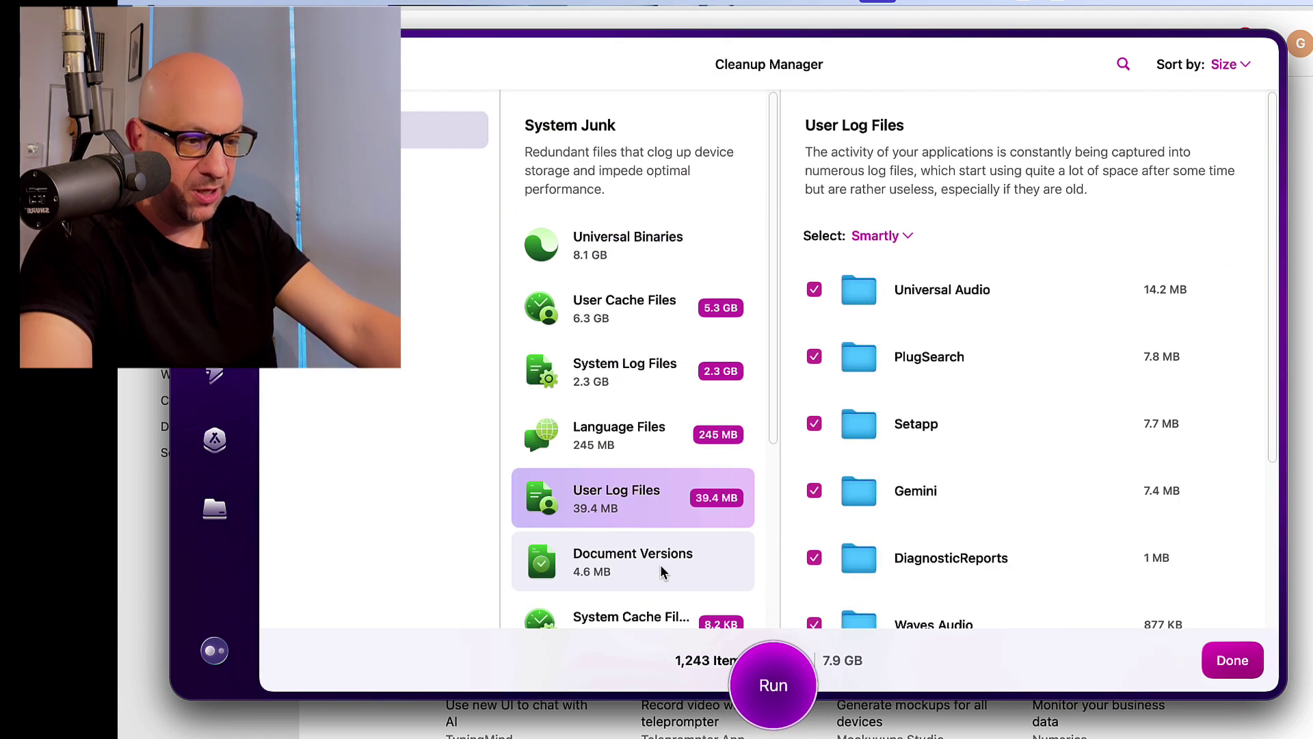
pyautogui.press('Up')
pyautogui.press('Up')
pyautogui.press('Up')
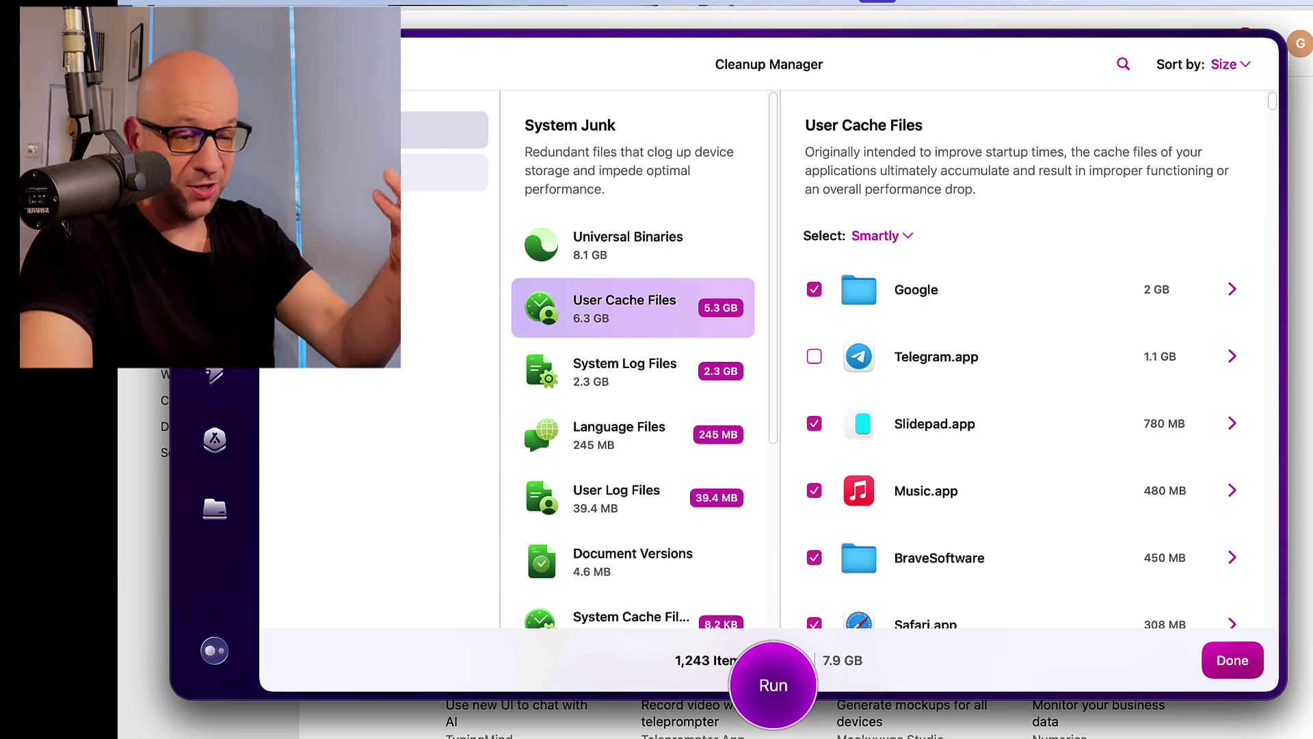
# - Check Mail Attachments and Trash Bins, then close the Cleanup Manager review
pyautogui.click(342, 173)
pyautogui.click(342, 215)
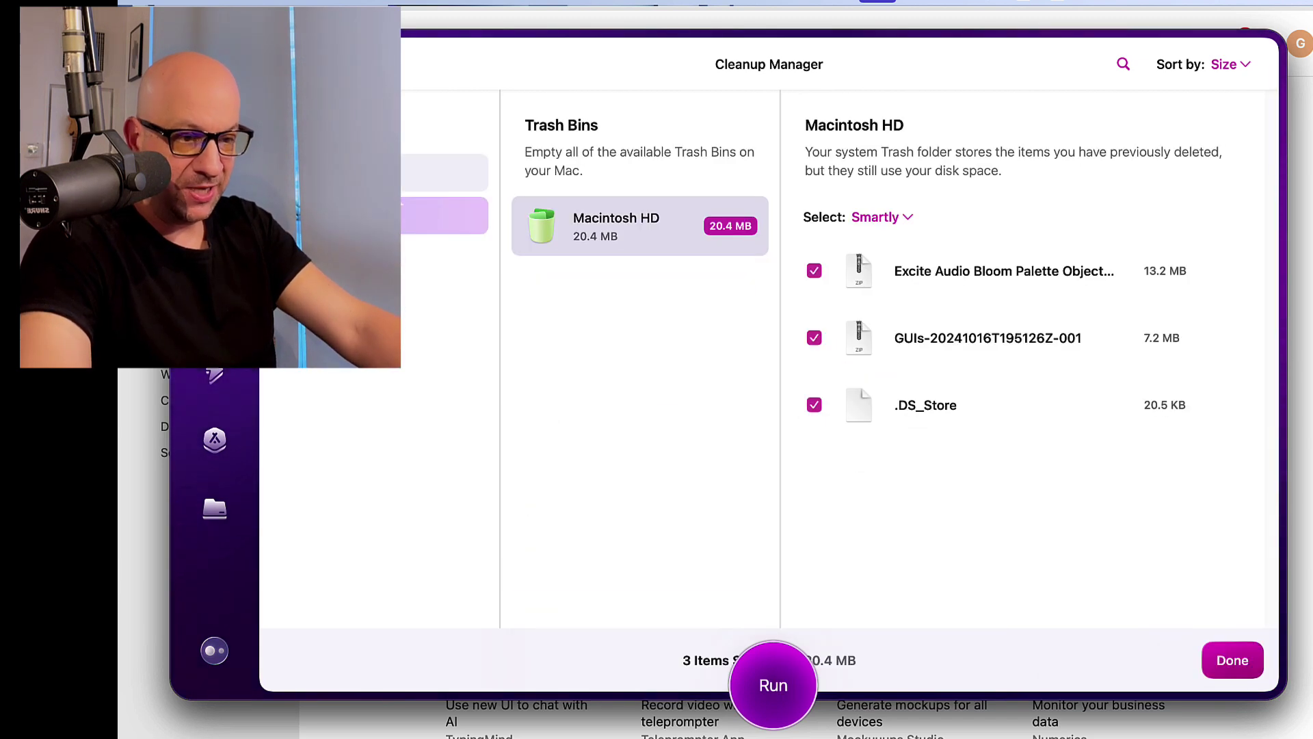
pyautogui.press('Up')
pyautogui.press('Up')
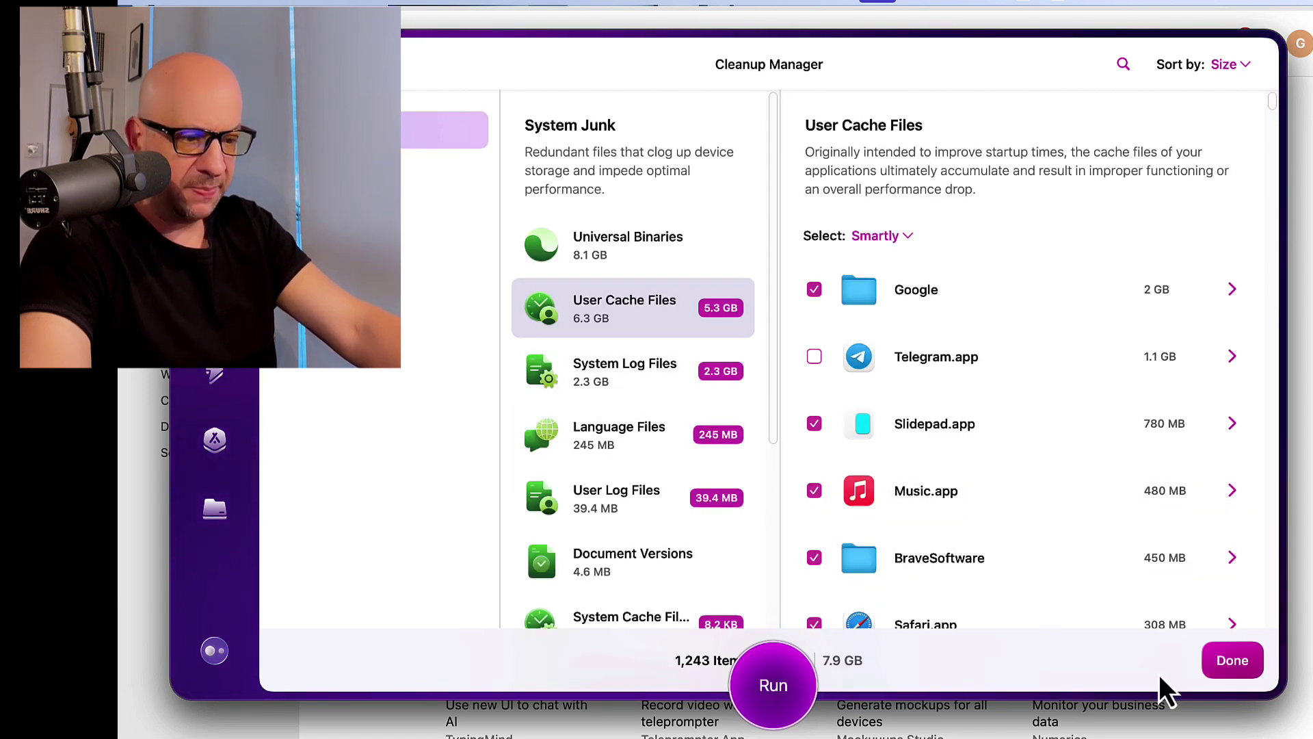
pyautogui.click(1225, 666)
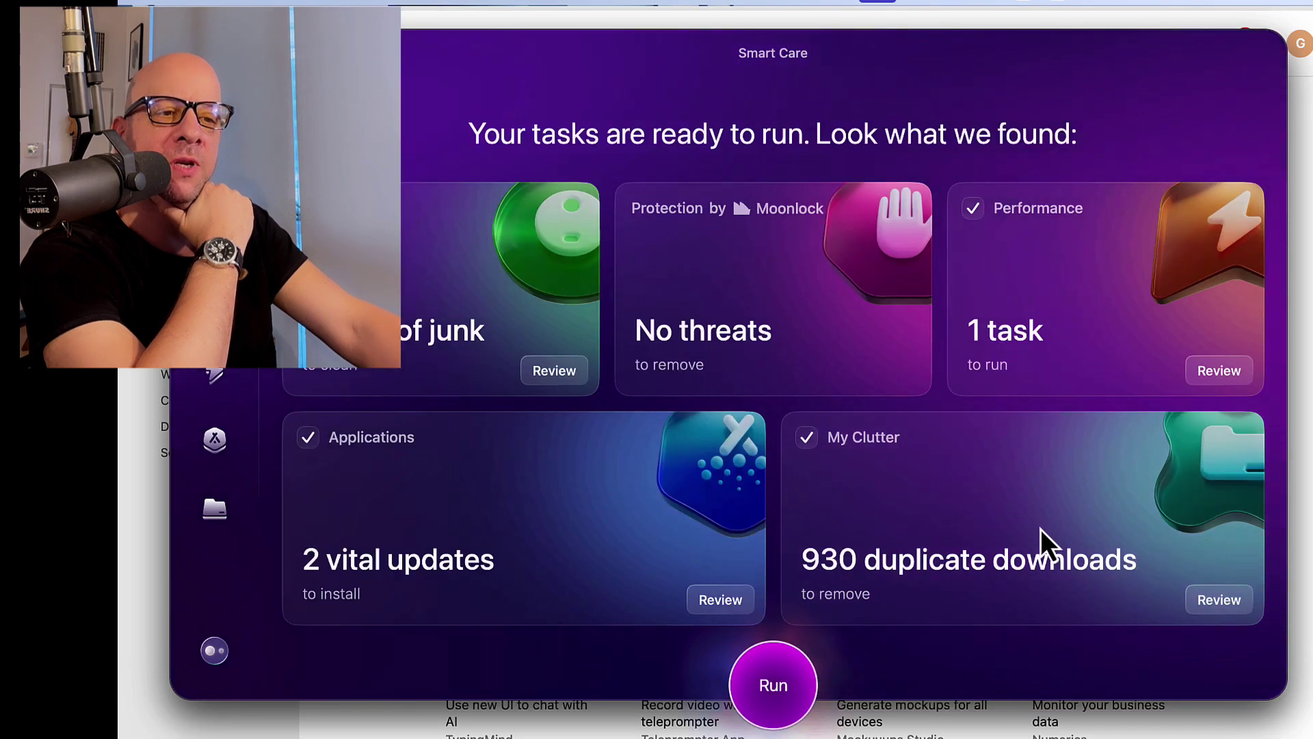
# - Untick the 930 duplicate downloads in My Clutter and run Smart Care
pyautogui.click(812, 439)
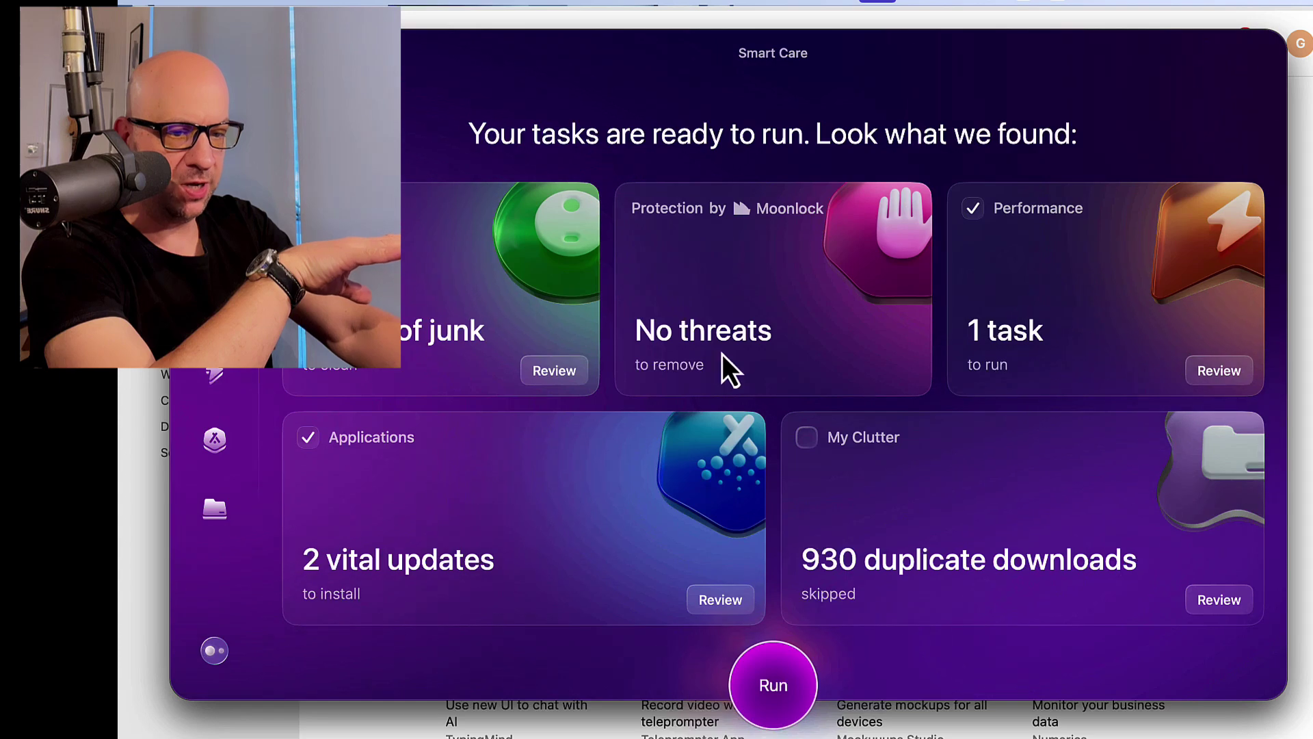
pyautogui.click(790, 683)
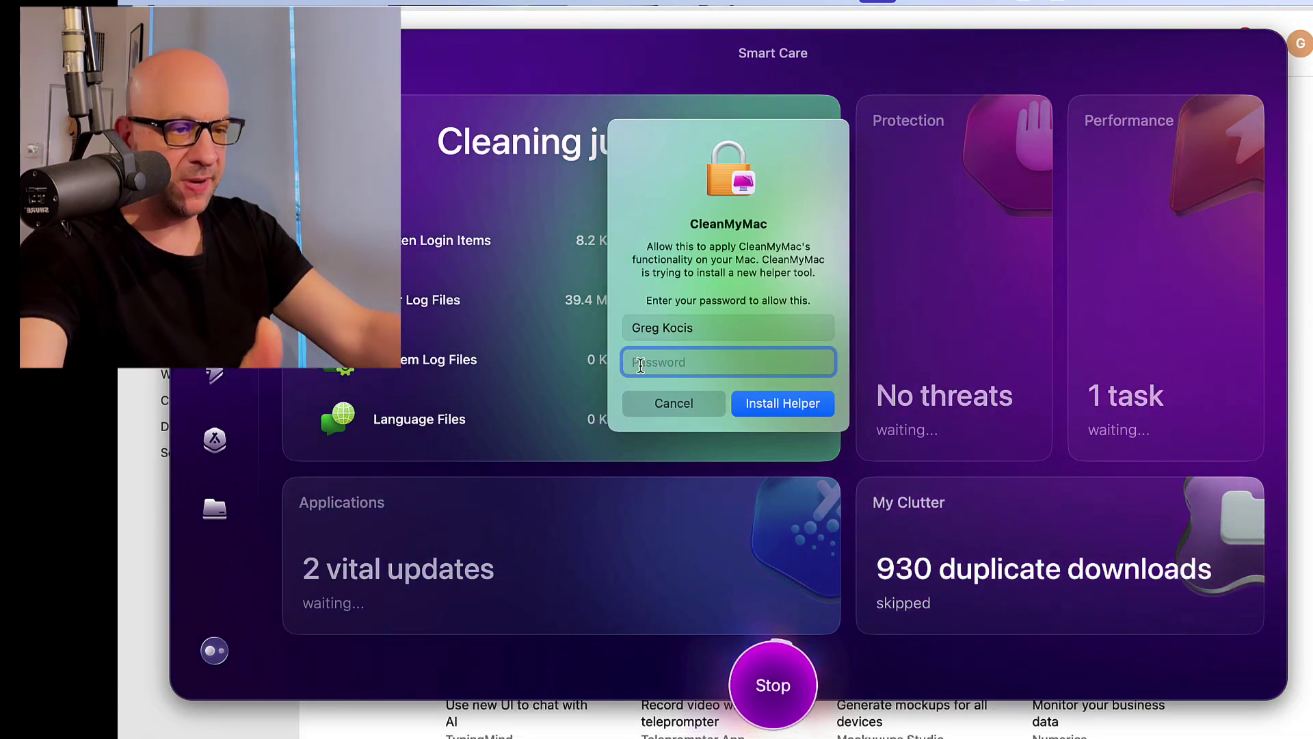
# - Enter the admin password to install the helper tool and let cleaning finish
pyautogui.write('••••••')
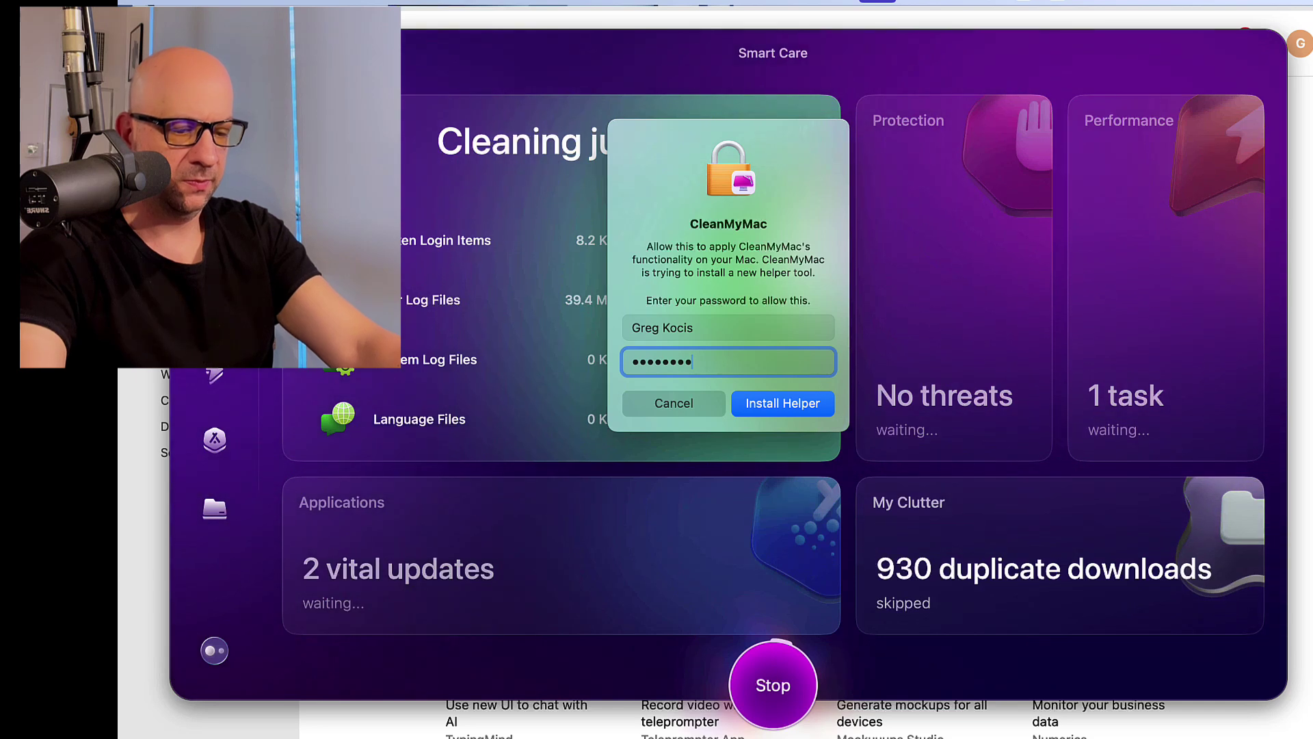
pyautogui.write('••')
pyautogui.press('Return')
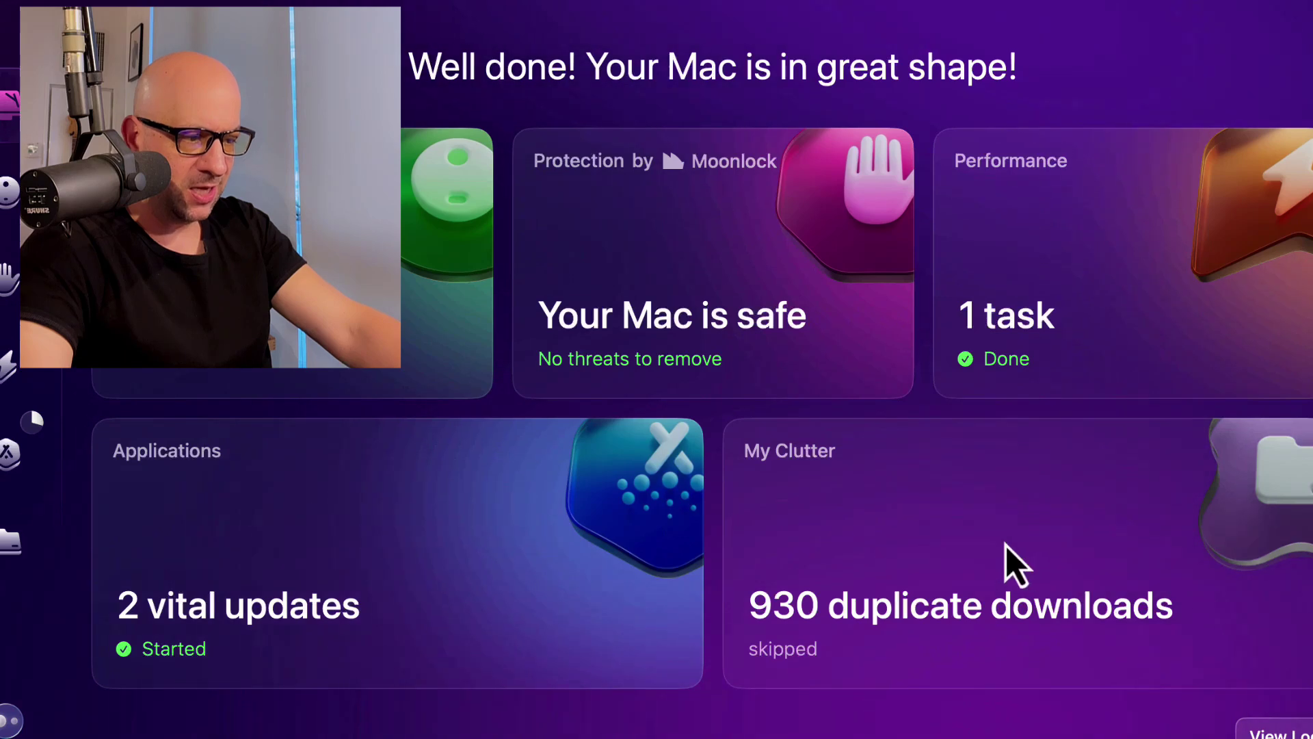
pyautogui.click(10, 722)
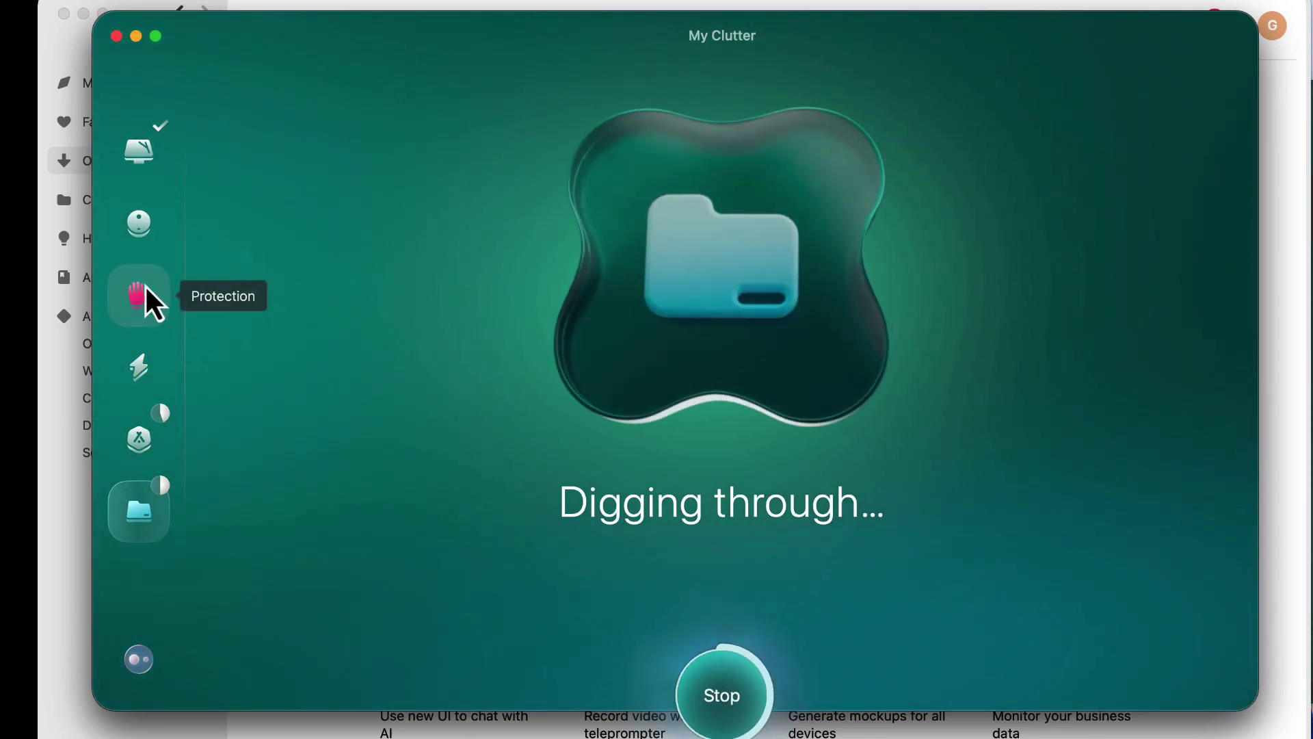
# - Review the Smart Care log of cleaned items, then dismiss the Photo Library access request
pyautogui.click(136, 144)
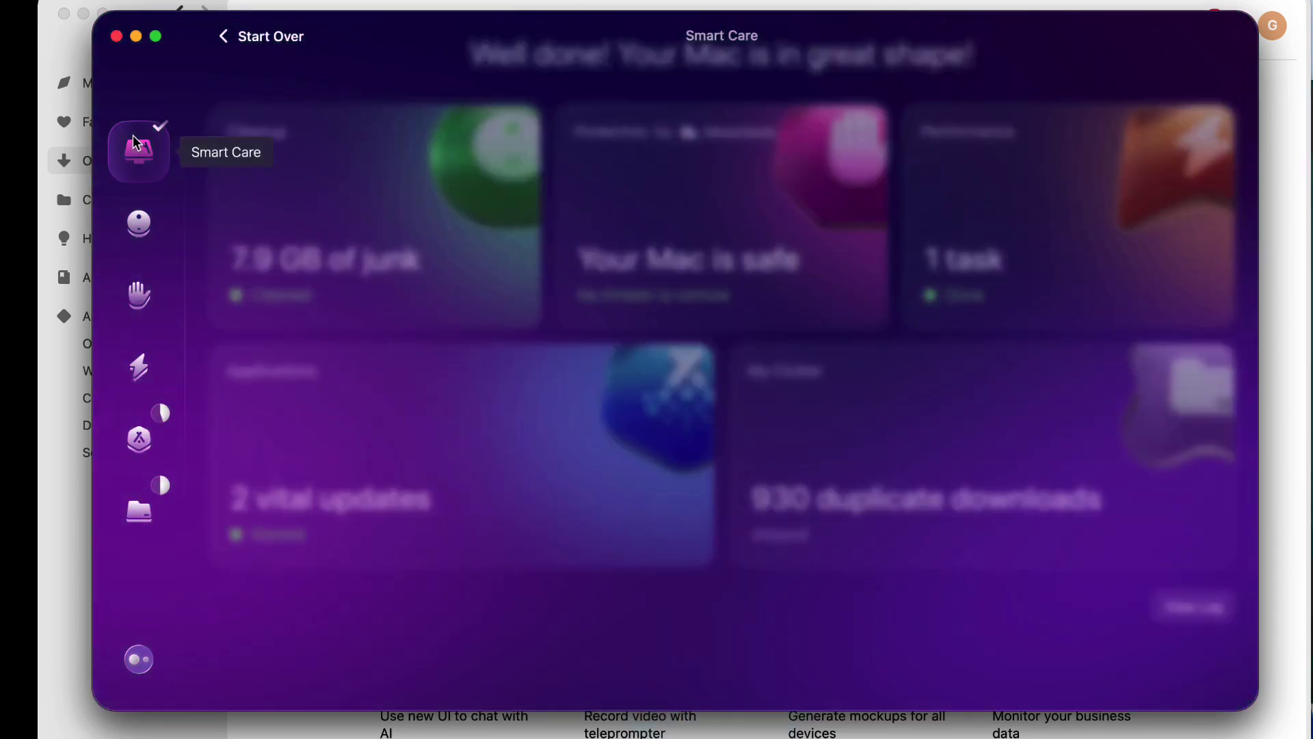
pyautogui.click(1216, 680)
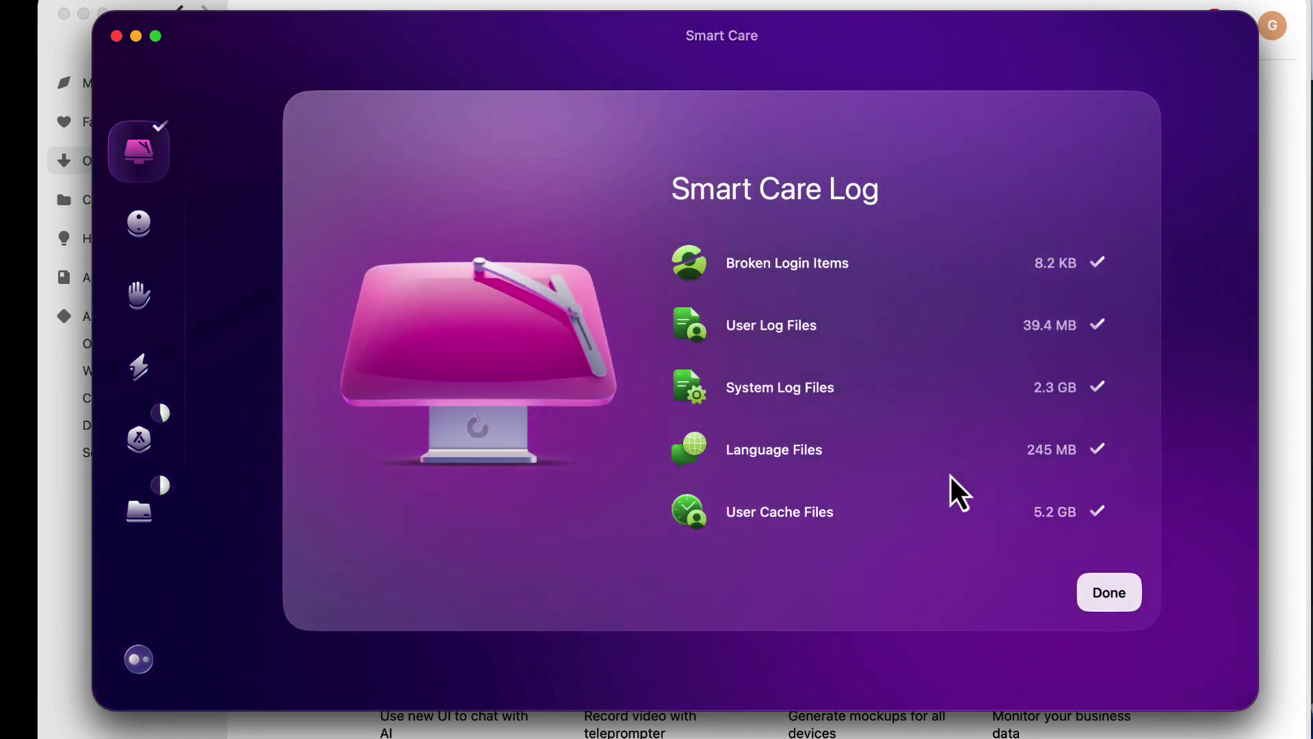
pyautogui.click(1117, 598)
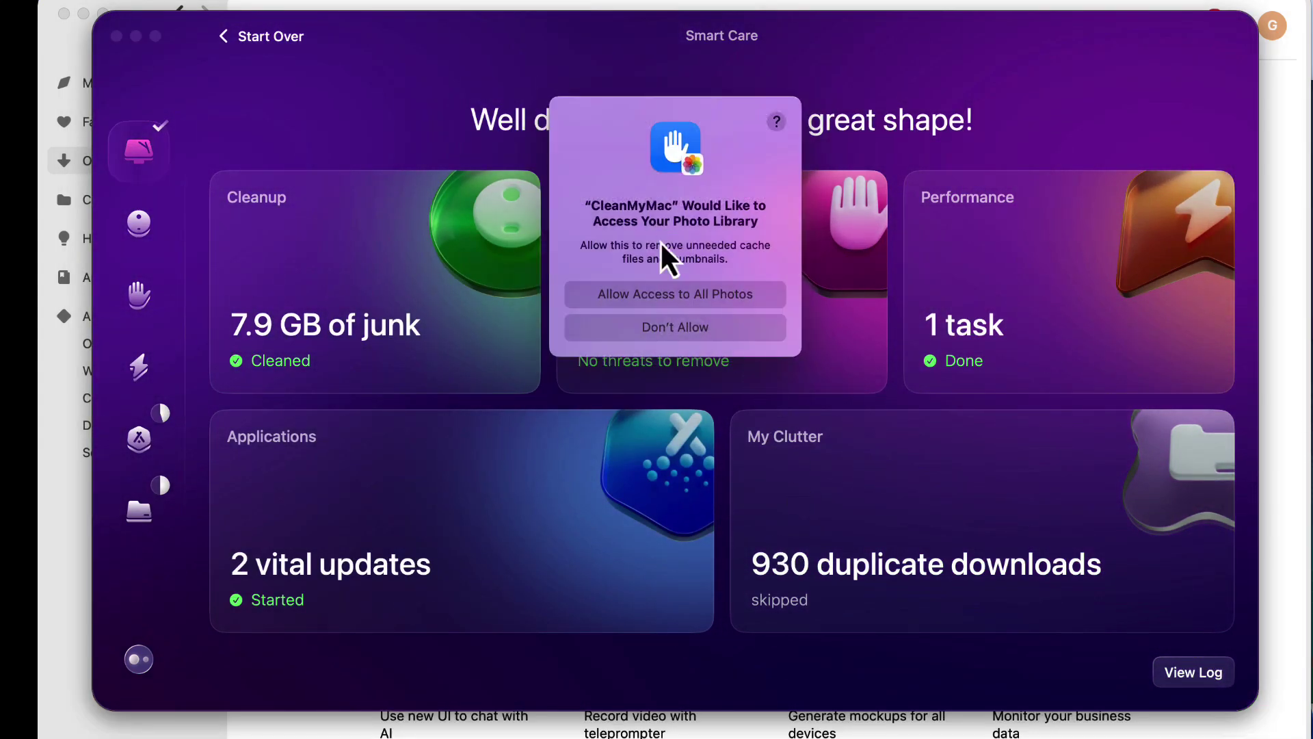
pyautogui.click(698, 299)
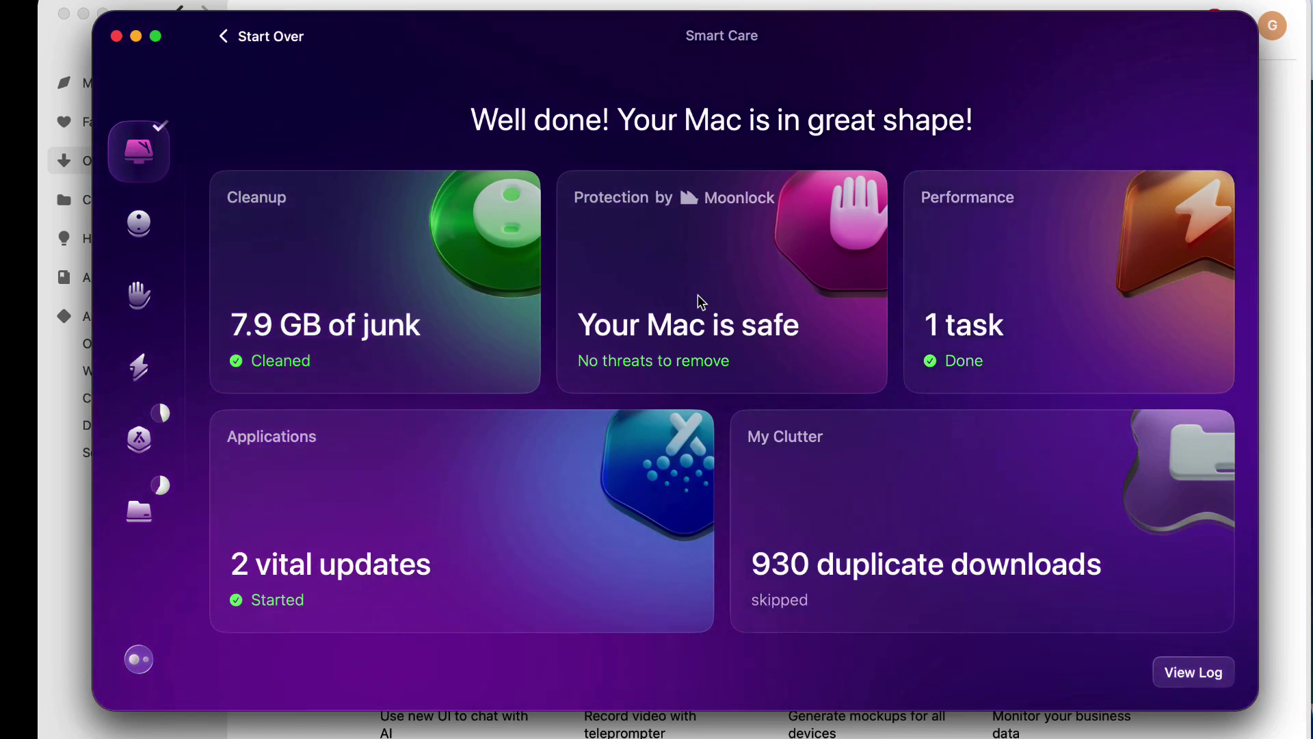
# - Glance at My Clutter and Protection, then bring Setapp's catalog to the front
pyautogui.click(150, 524)
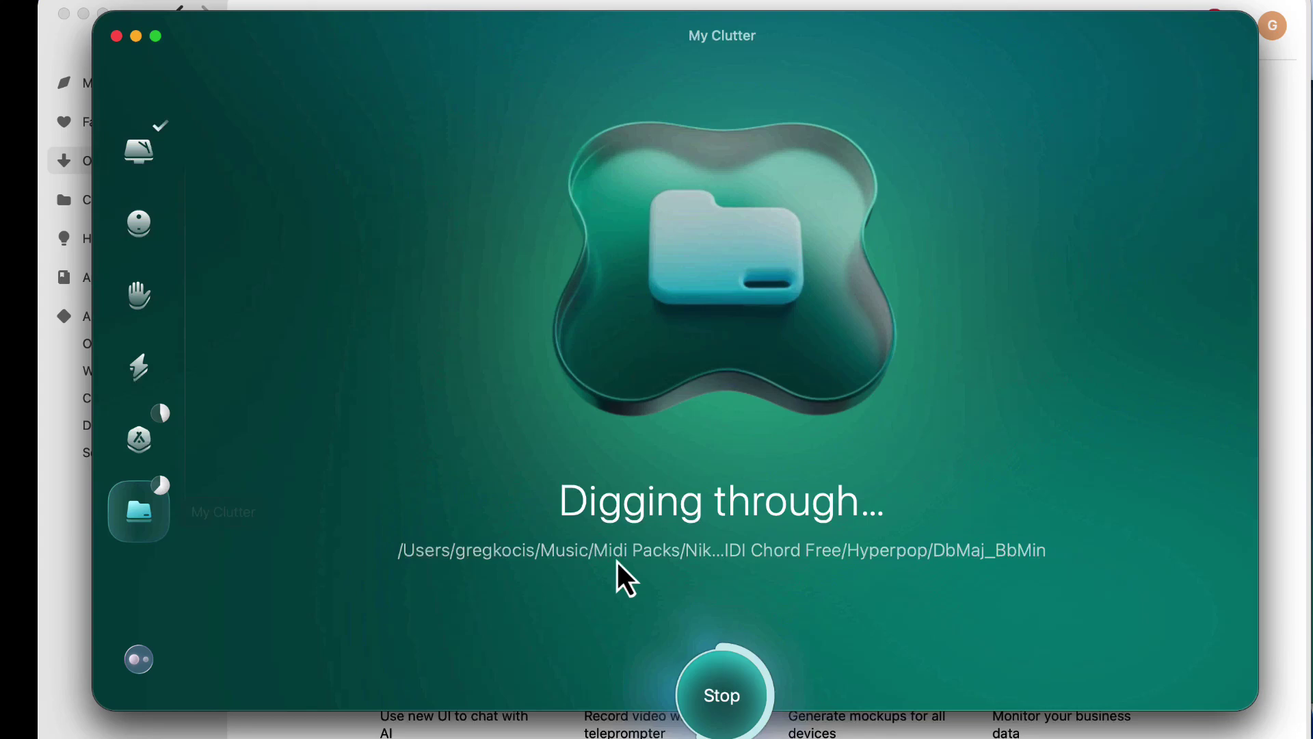
pyautogui.click(148, 312)
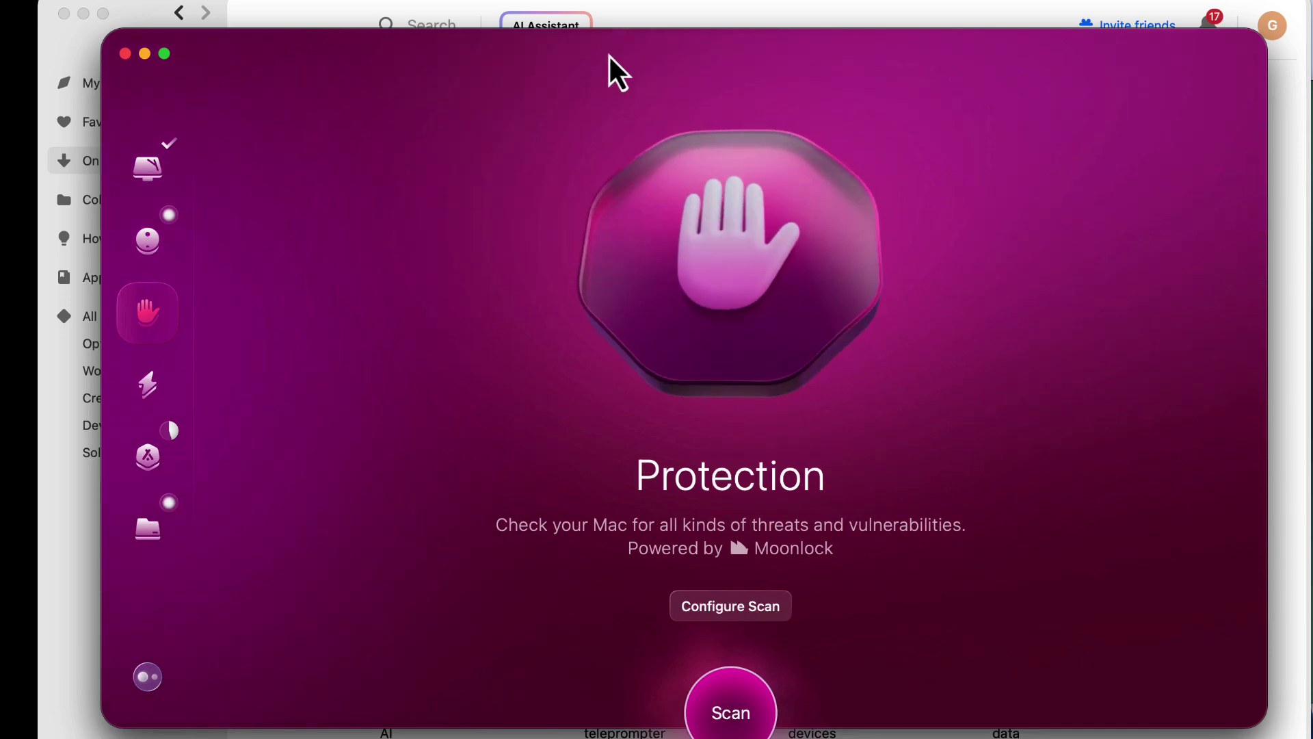
pyautogui.click(648, 14)
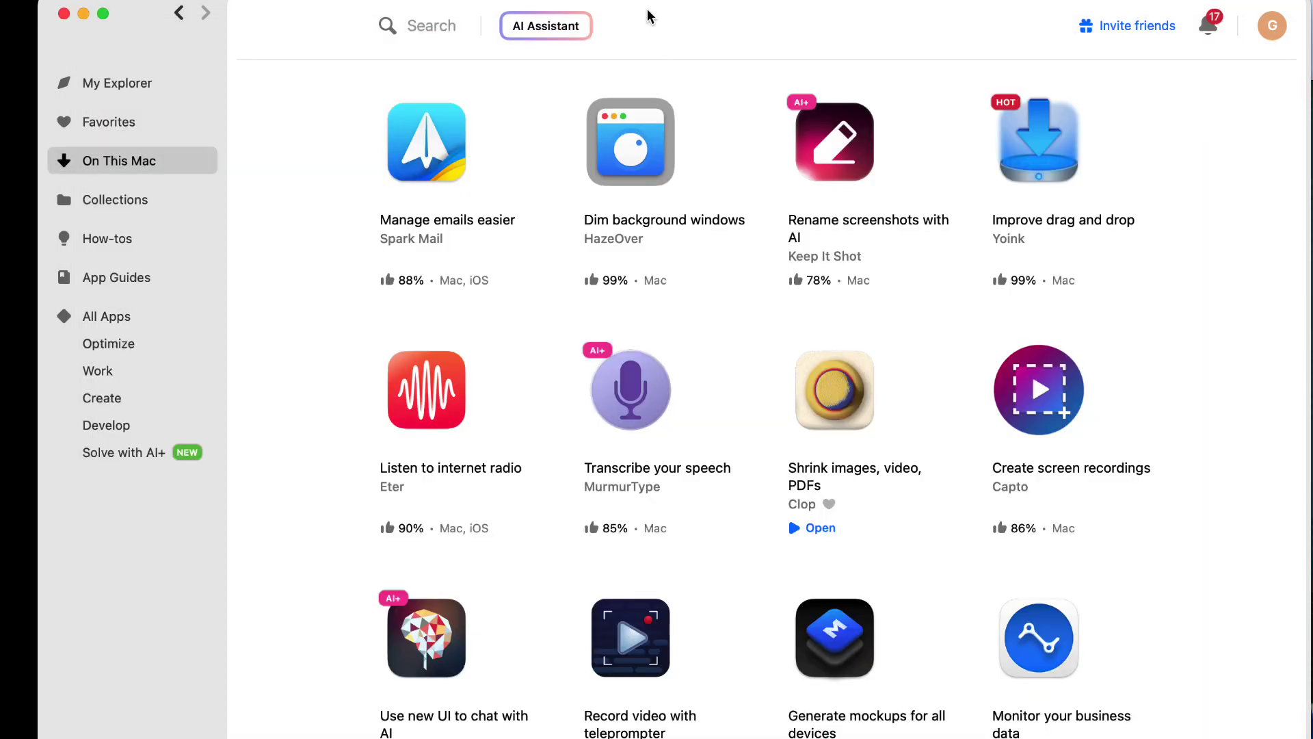
# - Open Setapp's Collections page, then scroll down the My Explorer page
pyautogui.click(141, 201)
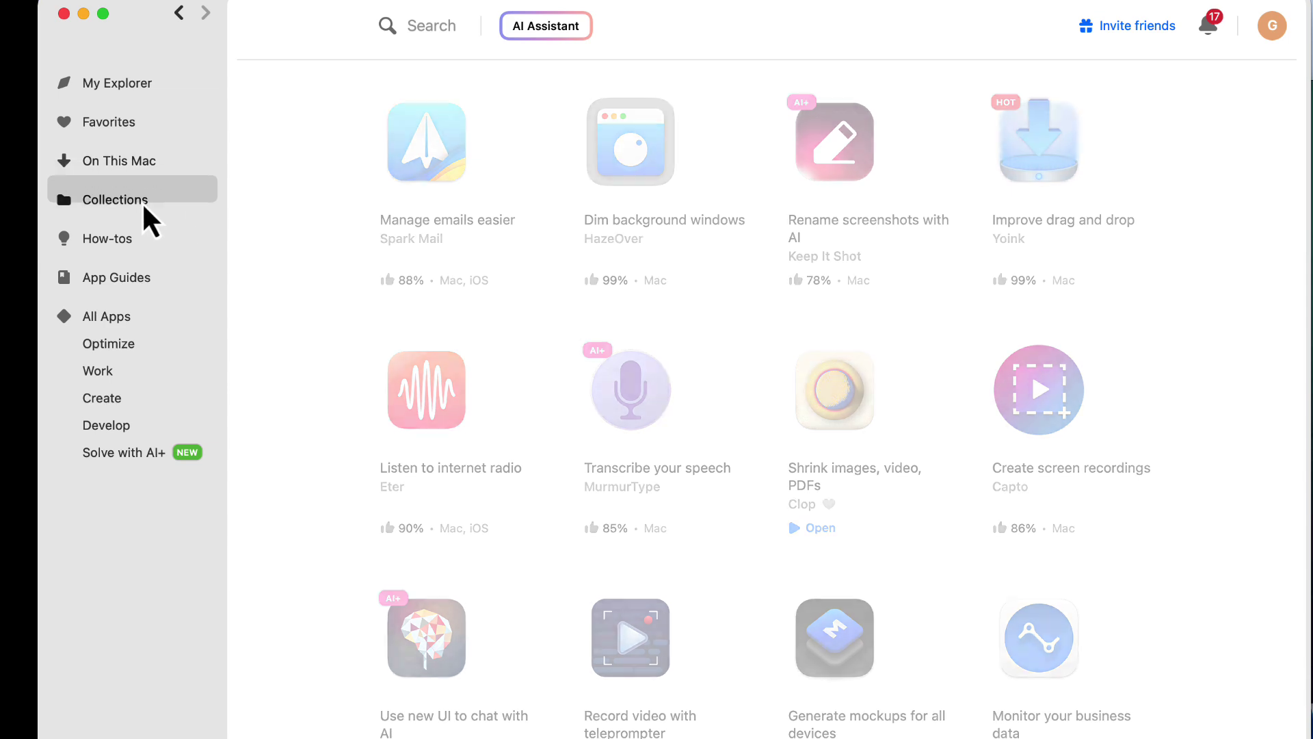
pyautogui.click(131, 79)
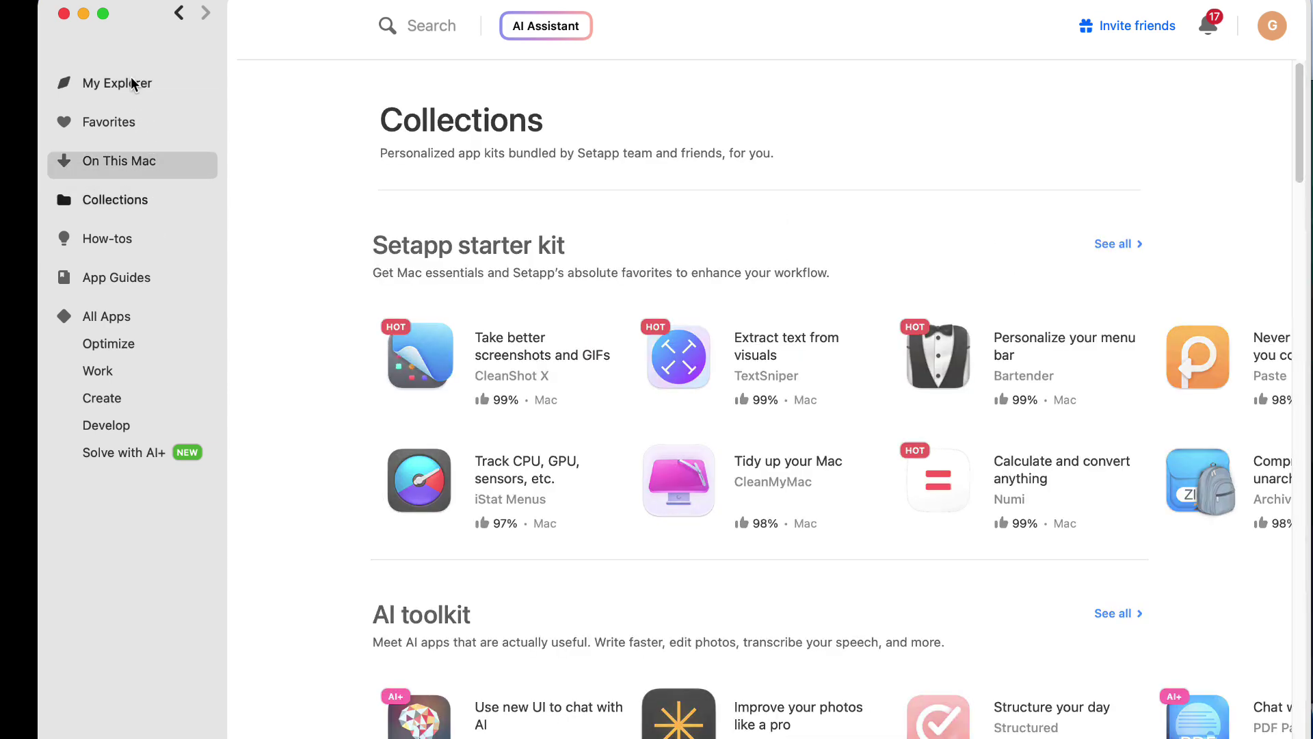
pyautogui.scroll(-3, 727, 390)
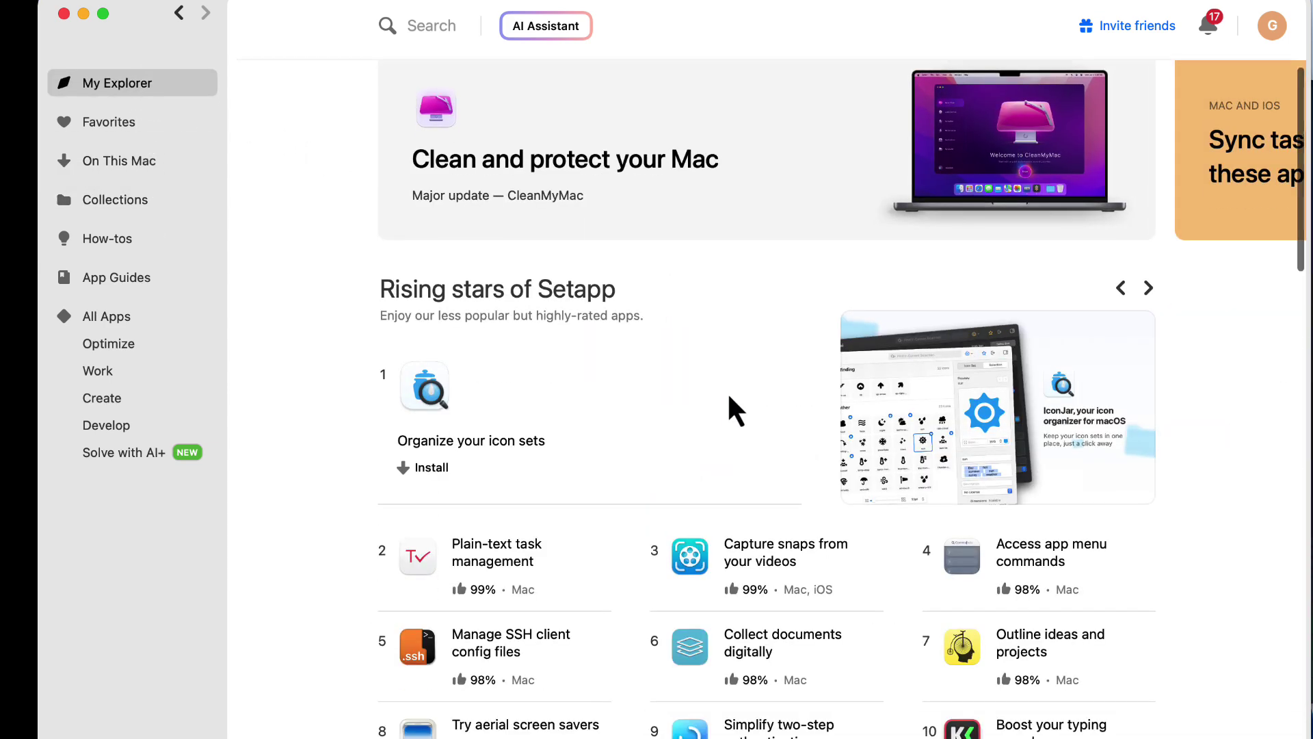
pyautogui.scroll(-7, 727, 391)
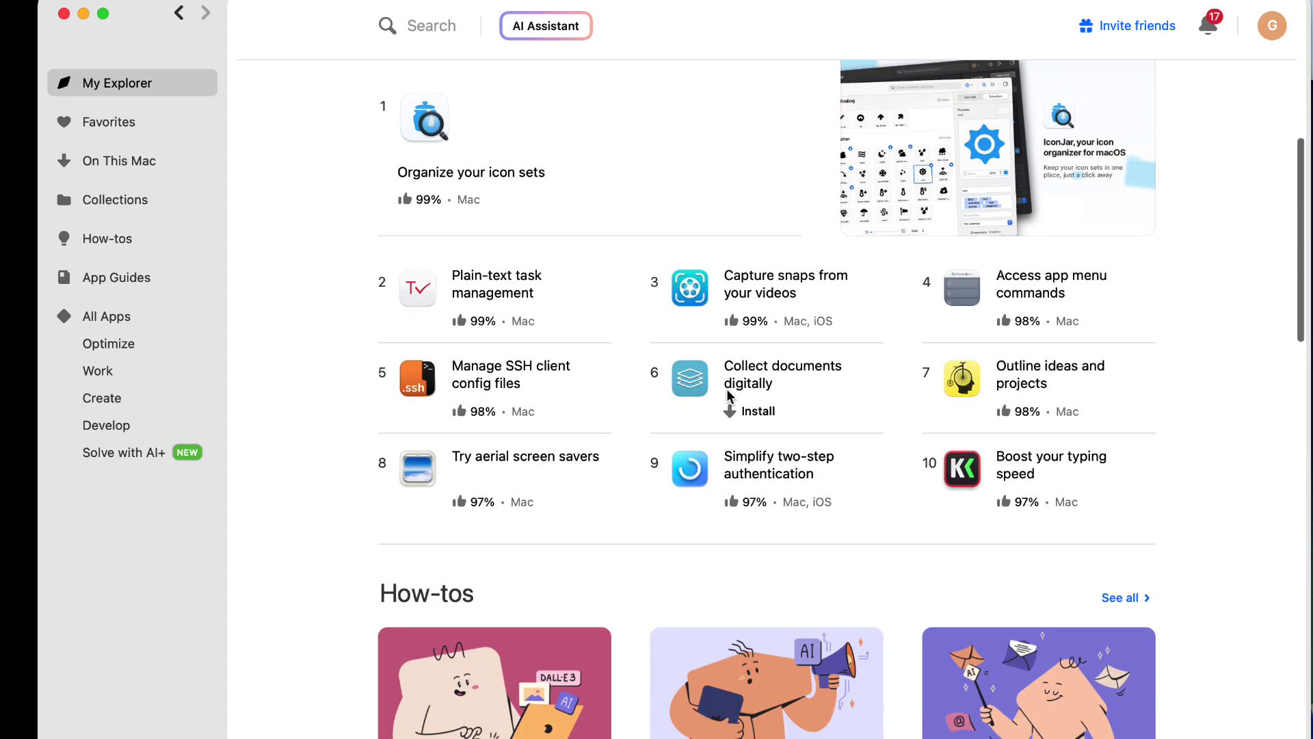
# - Browse the Optimize, Work, Create, Develop and Solve with AI+ categories
pyautogui.click(113, 345)
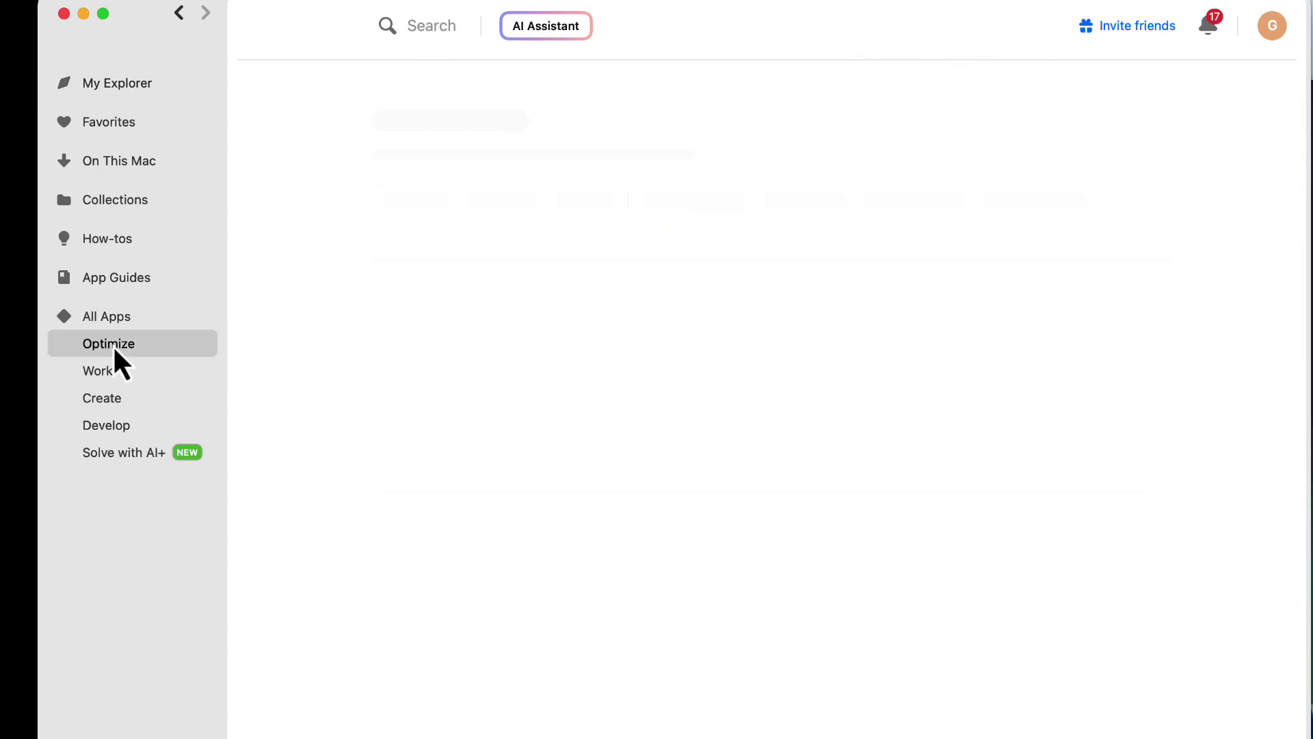
pyautogui.click(123, 370)
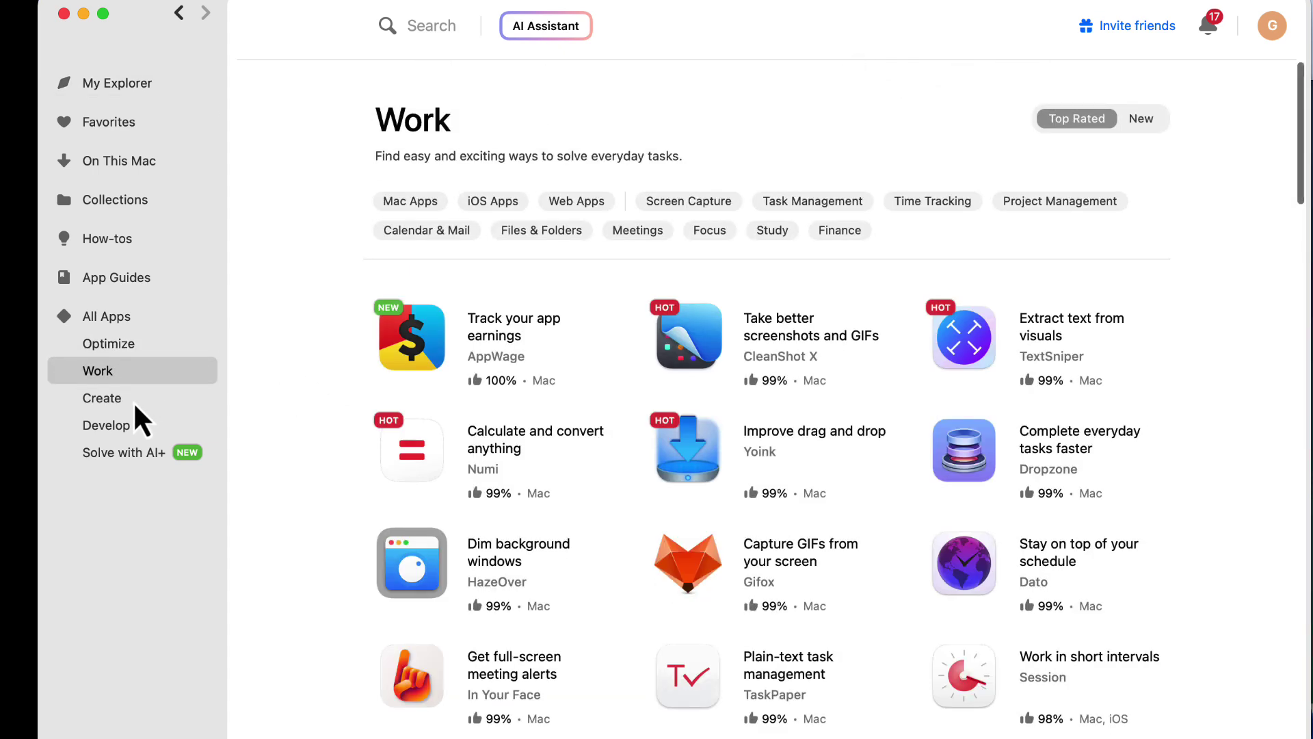
pyautogui.click(133, 399)
pyautogui.click(135, 424)
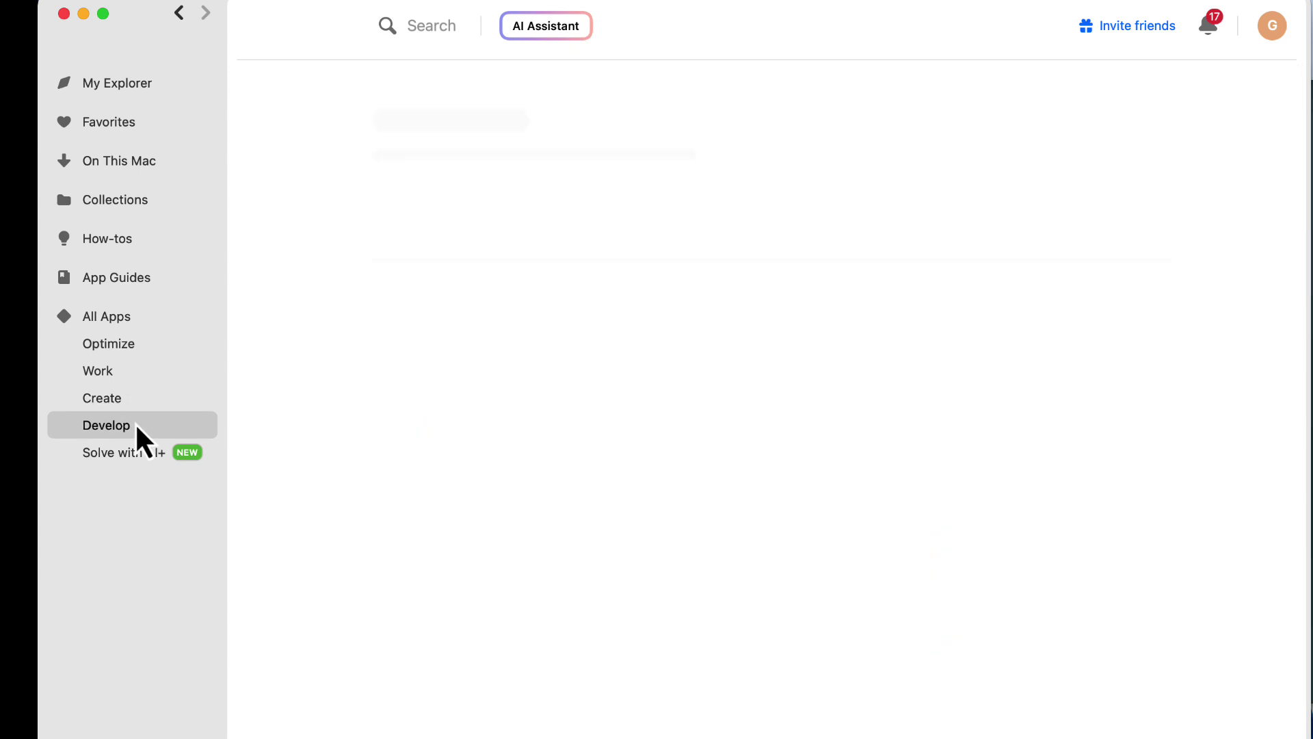
pyautogui.click(137, 451)
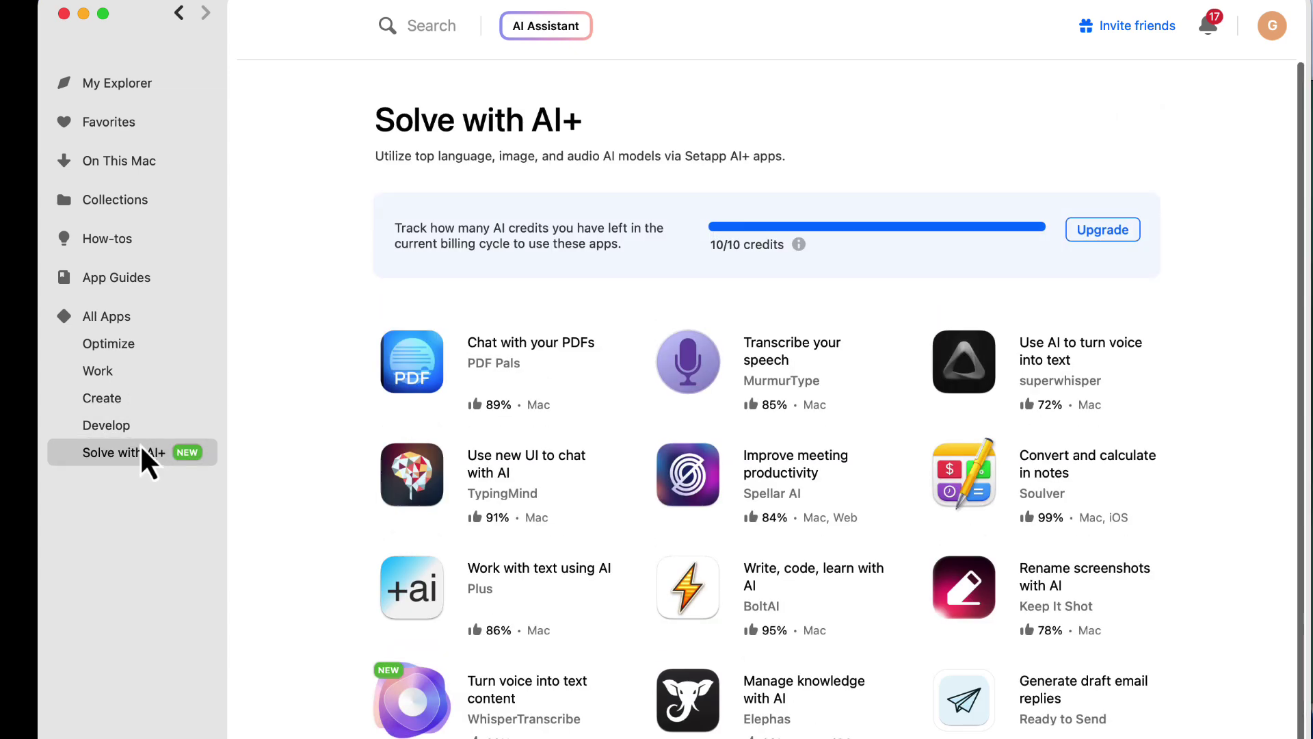
pyautogui.click(109, 89)
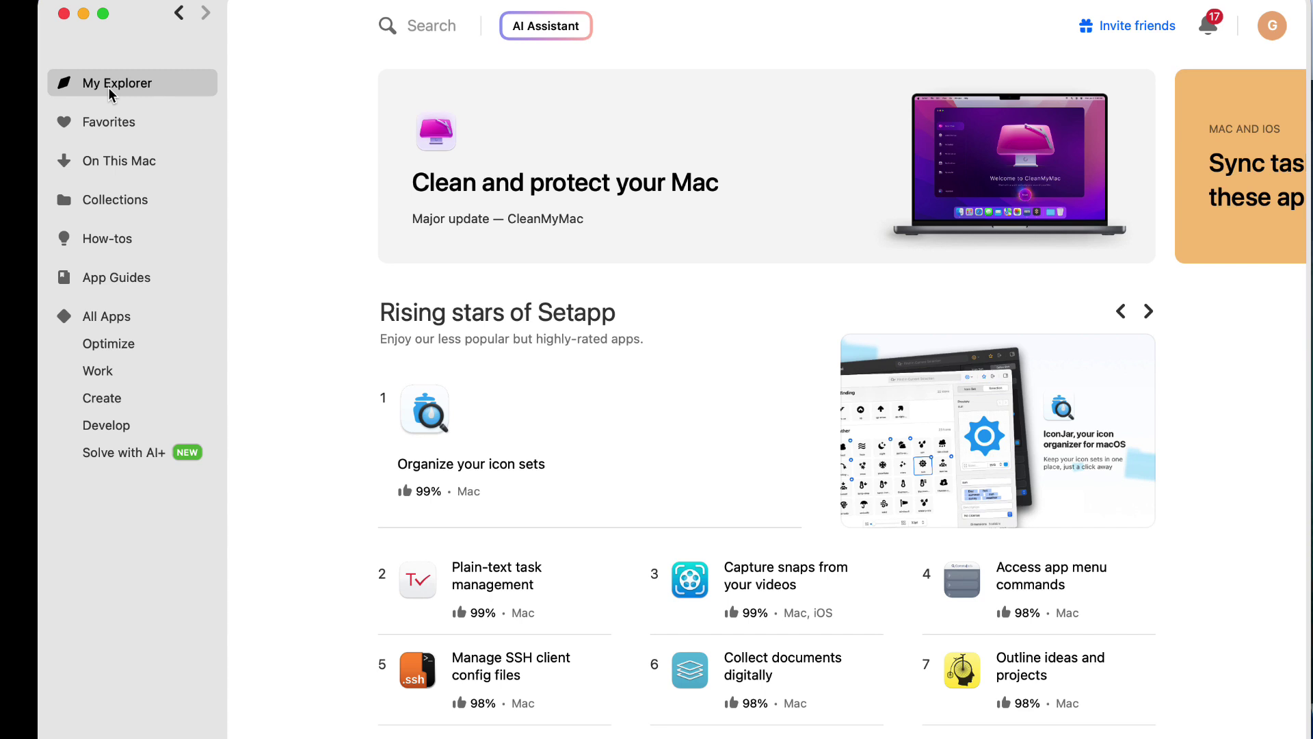